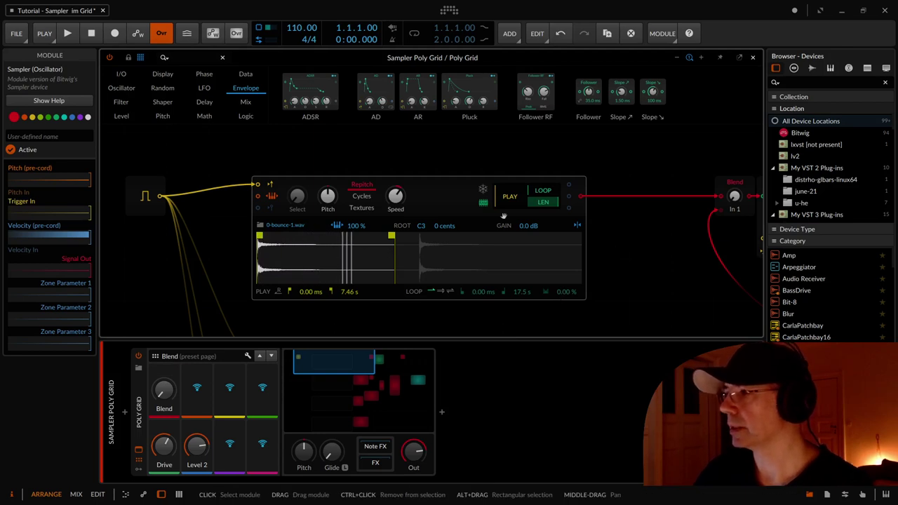
Step: Review the context options of the first Sampler's waveform and browse the Oscillator modules as far as Sampler
{"action": "right_click", "coordinate": [421, 245]}
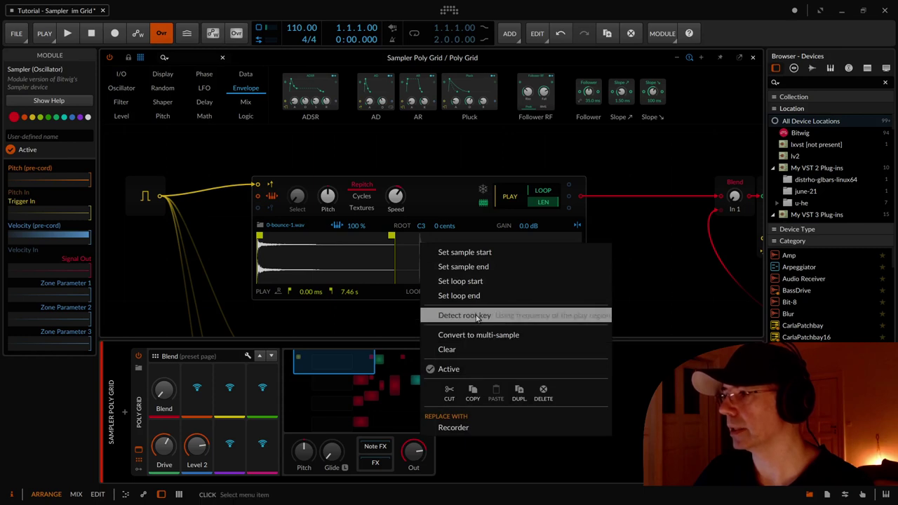
{"action": "left_click", "coordinate": [423, 201]}
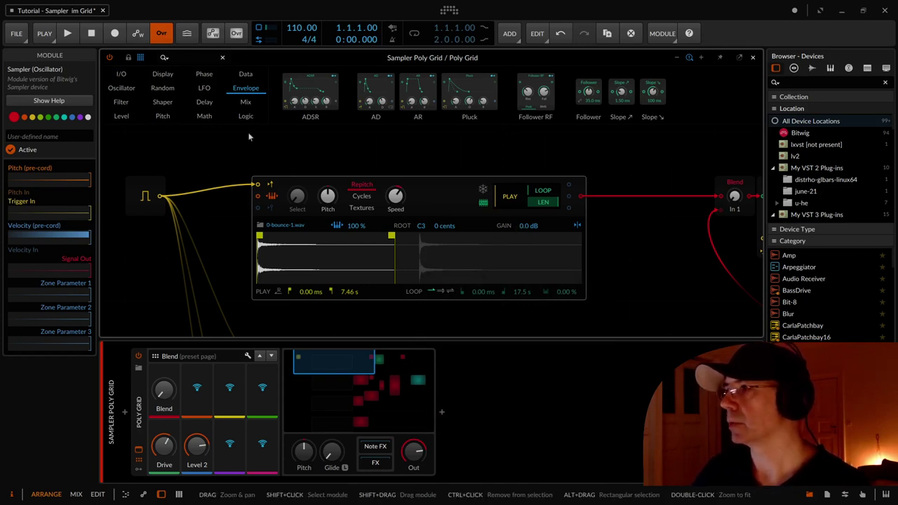
{"action": "left_click", "coordinate": [122, 88]}
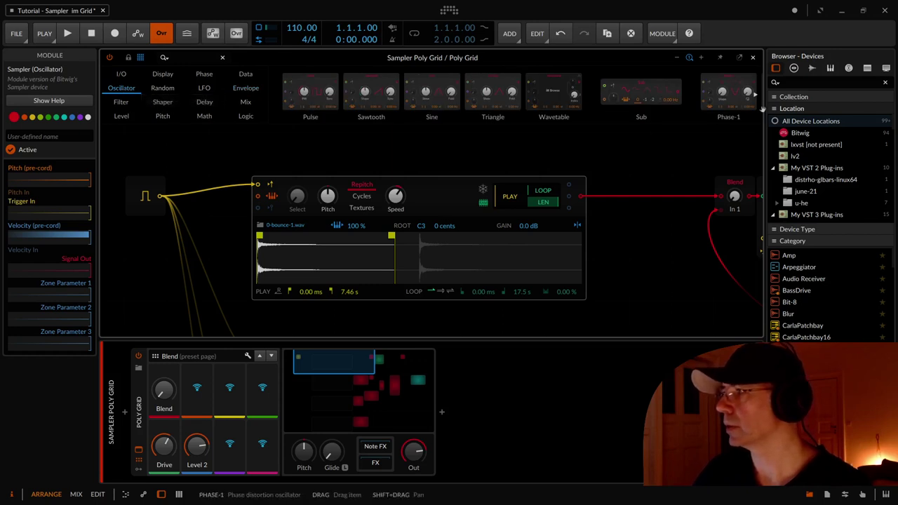
{"action": "left_click", "coordinate": [754, 99]}
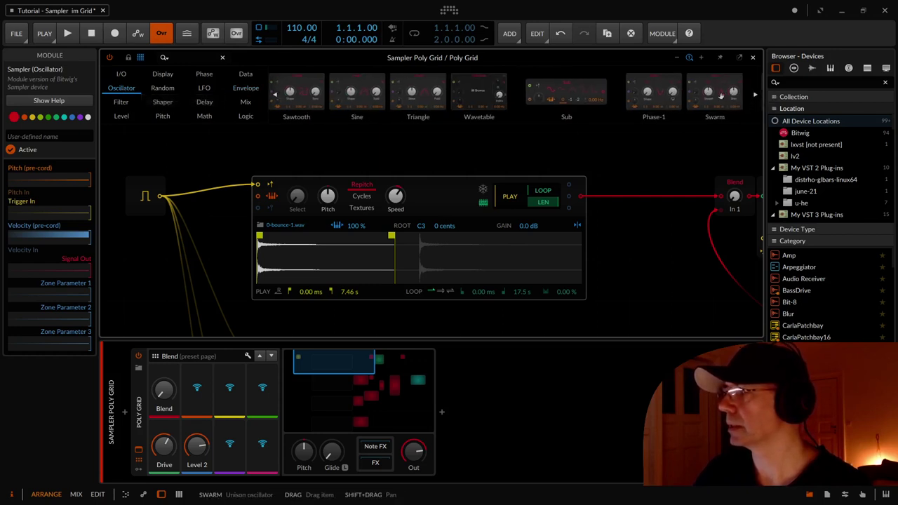
{"action": "left_click", "coordinate": [756, 97]}
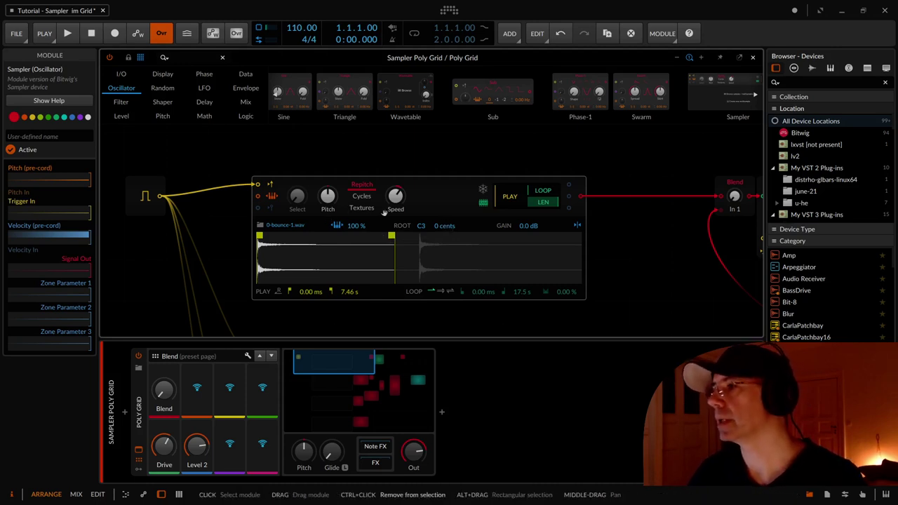
Step: Hide the device chain and examine the whole patch: the four Sampler modules and their filters, envelopes and Mixer
{"action": "scroll", "coordinate": [385, 212], "scroll_direction": "down", "scroll_amount": 5}
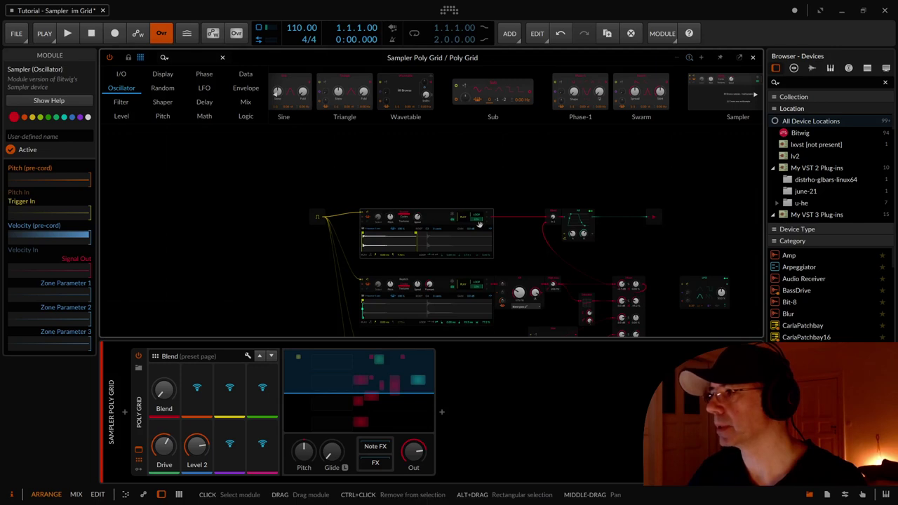
{"action": "scroll", "coordinate": [480, 223], "scroll_direction": "down", "scroll_amount": 1}
{"action": "left_click_drag", "start_coordinate": [520, 225], "coordinate": [428, 194]}
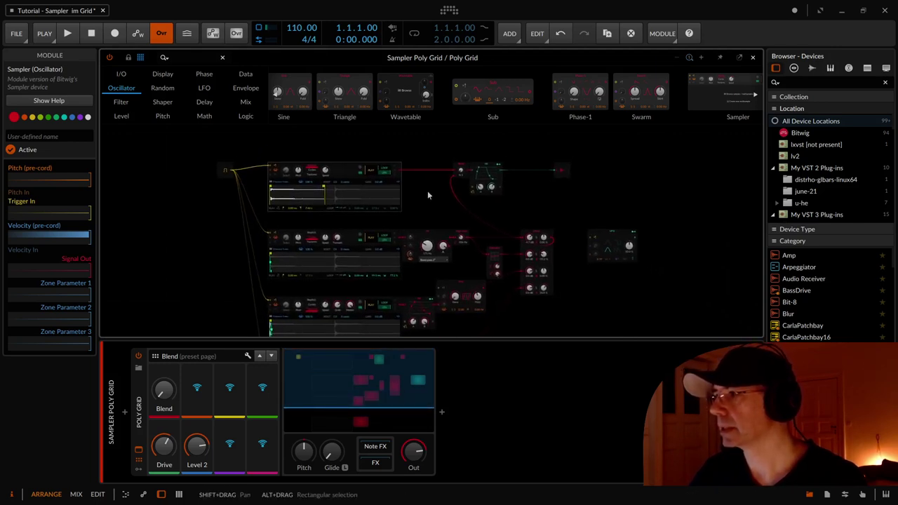
{"action": "key", "text": "d"}
{"action": "key", "text": "d"}
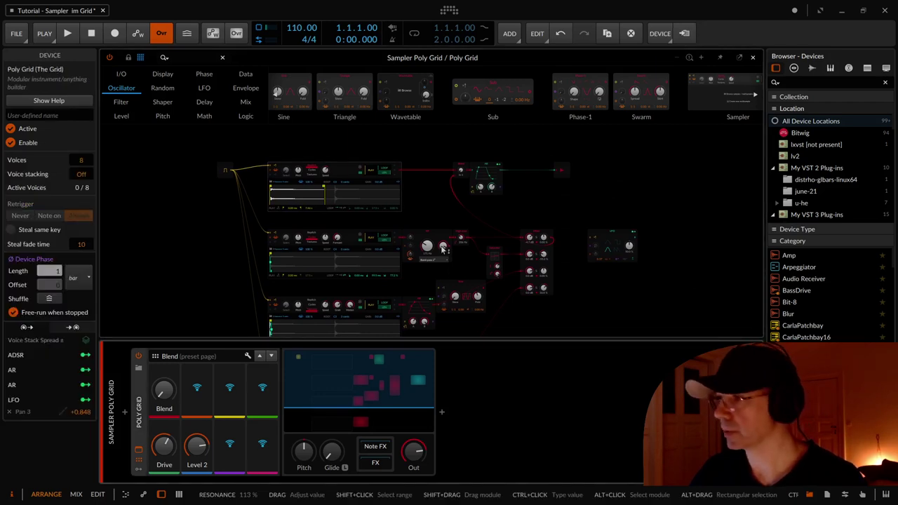
{"action": "scroll", "coordinate": [430, 211], "scroll_direction": "down", "scroll_amount": 3}
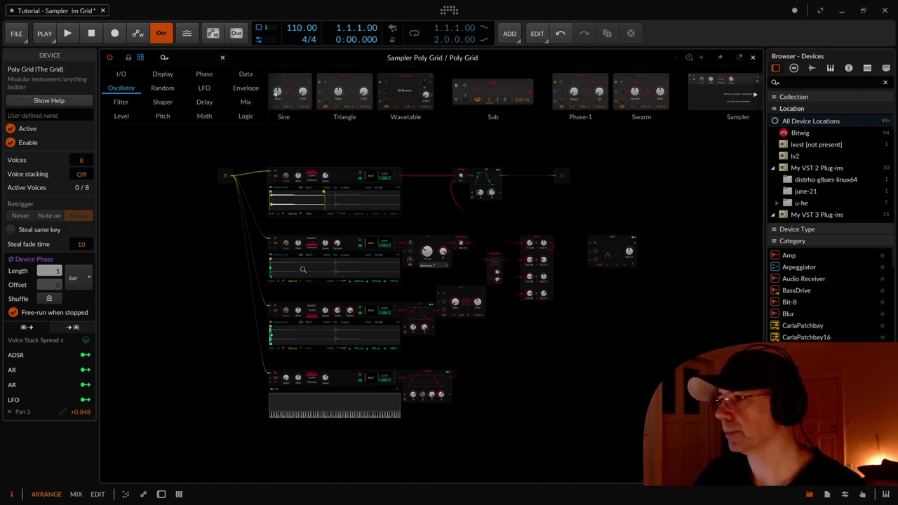
{"action": "scroll", "coordinate": [352, 244], "scroll_direction": "up", "scroll_amount": 3}
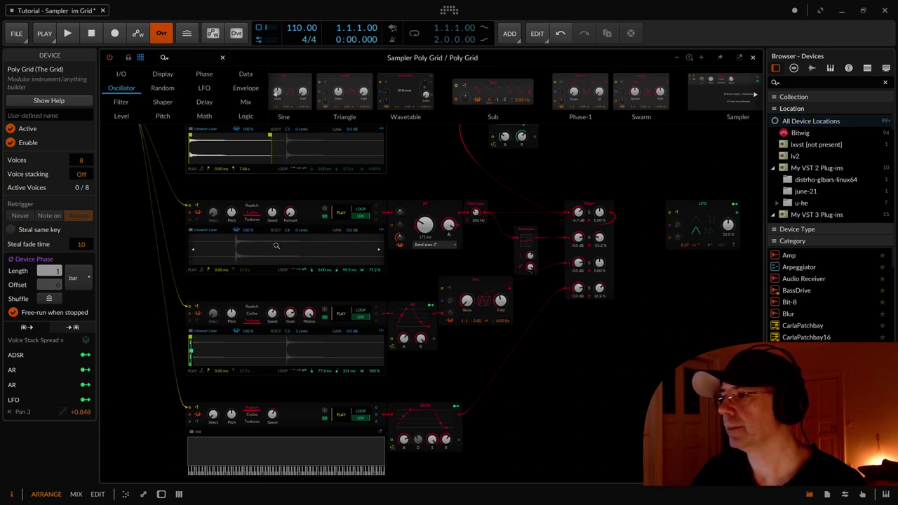
{"action": "scroll", "coordinate": [276, 248], "scroll_direction": "down", "scroll_amount": 2}
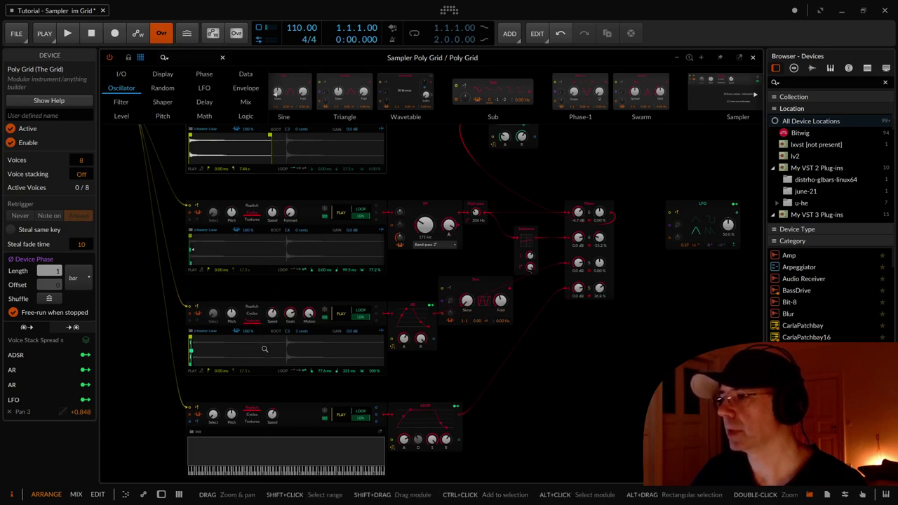
{"action": "left_click_drag", "start_coordinate": [141, 194], "coordinate": [161, 239]}
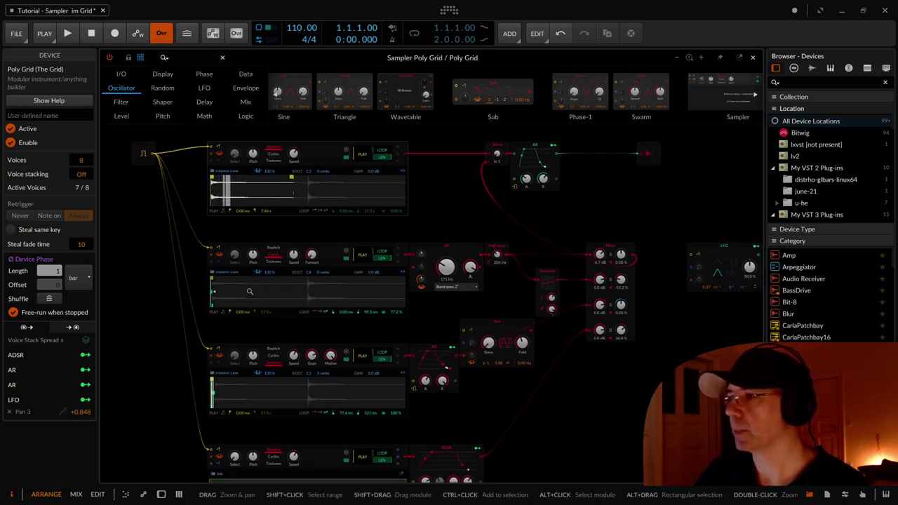
{"action": "left_click_drag", "start_coordinate": [117, 350], "coordinate": [133, 257]}
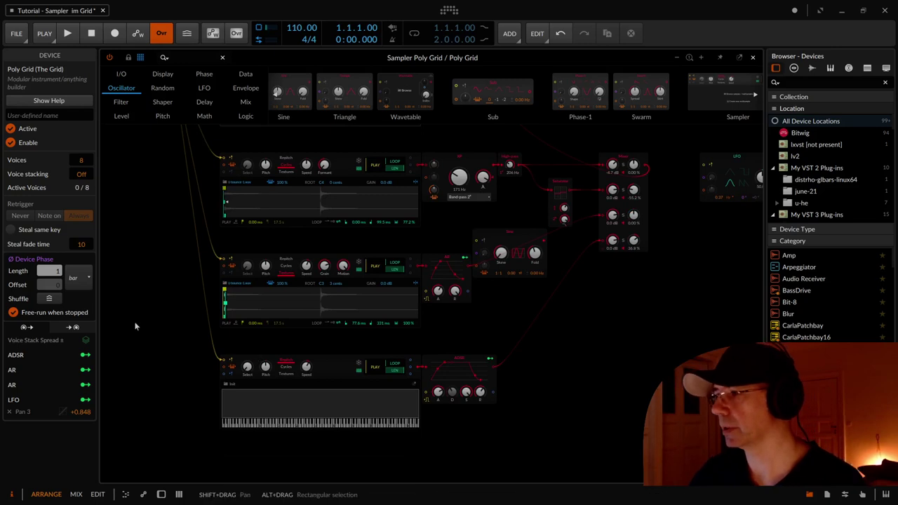
{"action": "left_click_drag", "start_coordinate": [134, 329], "coordinate": [118, 383]}
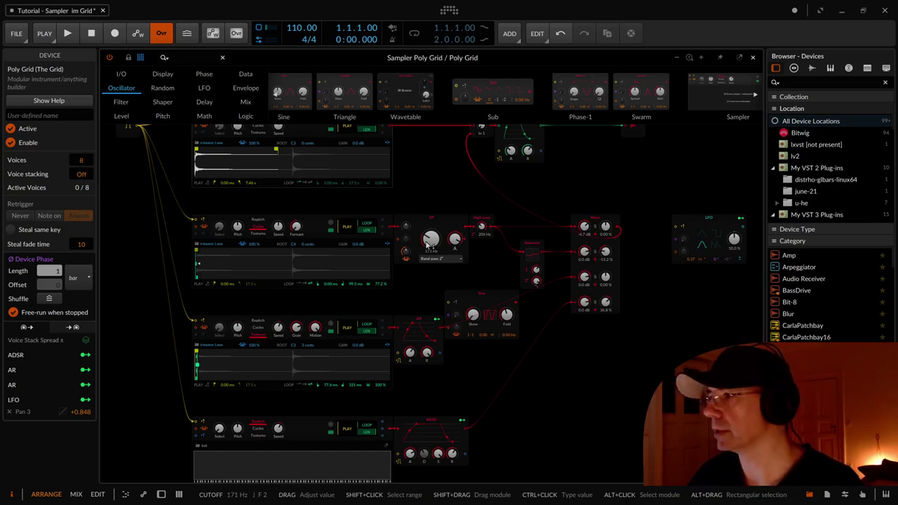
Step: Close the Grid editor and add a Reverb after the Poly Grid on the Sampler Poly Grid track
{"action": "left_click", "coordinate": [755, 61]}
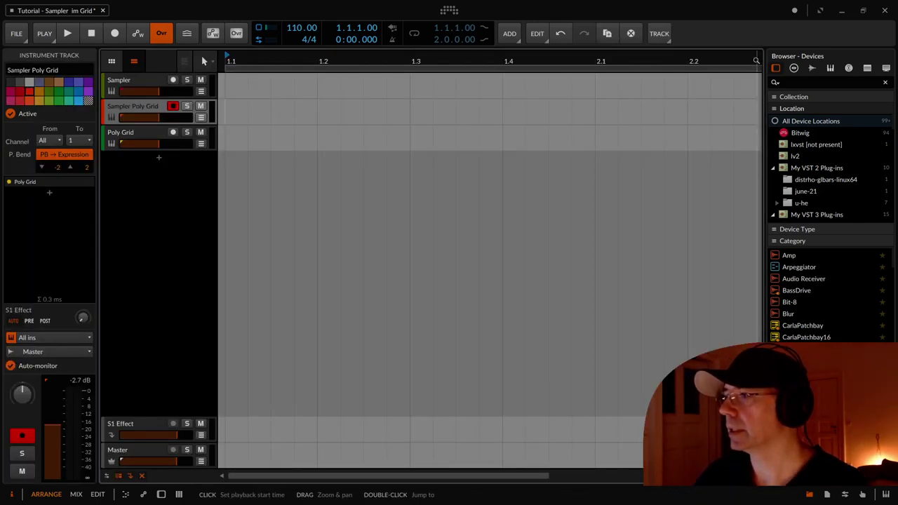
{"action": "double_click", "coordinate": [129, 113]}
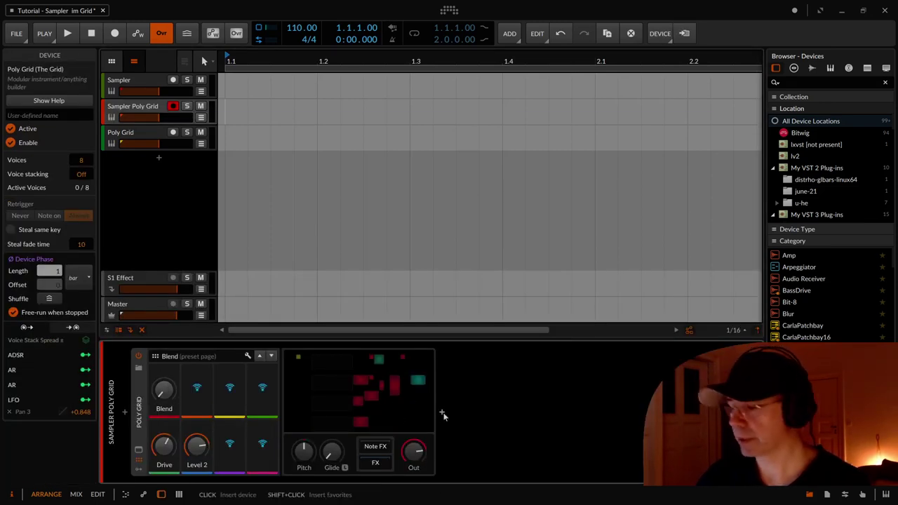
{"action": "left_click", "coordinate": [443, 416]}
{"action": "type", "text": "reverb"}
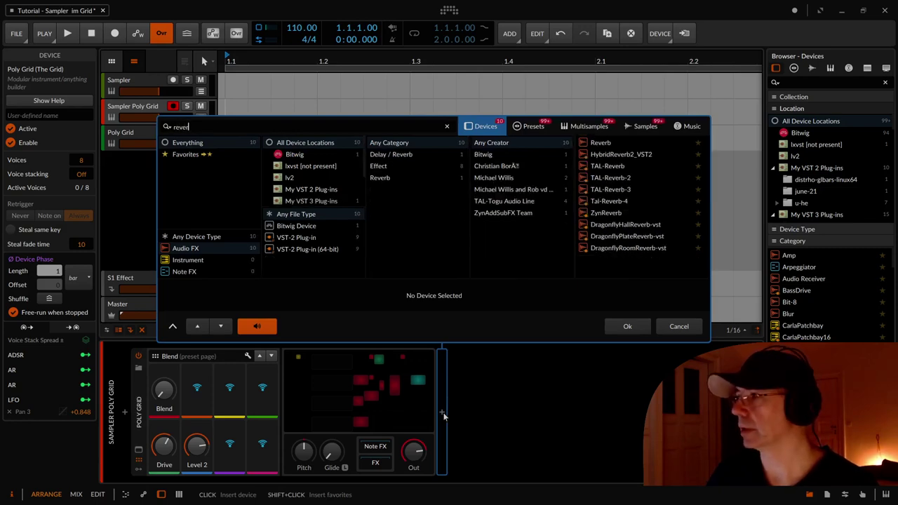
{"action": "key", "text": "Return"}
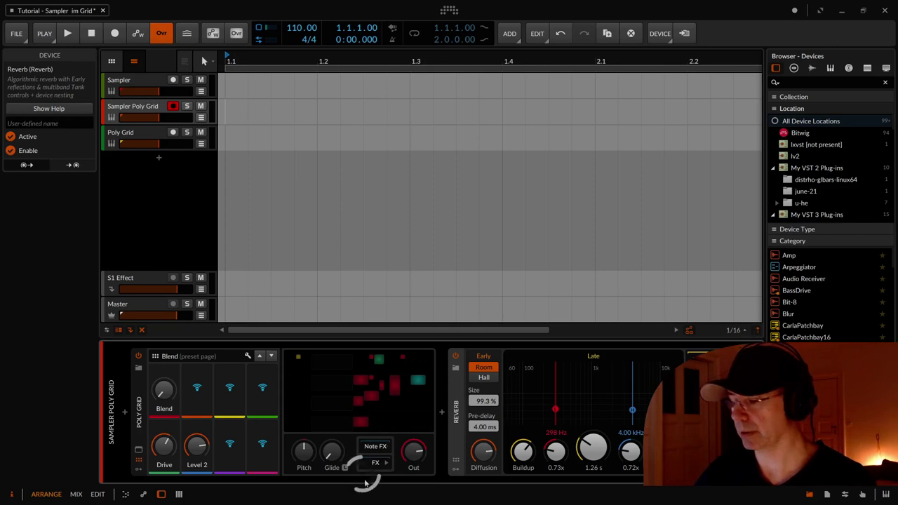
Step: Reopen the Poly Grid patch in the Grid editor, hiding the device chain and the inspector
{"action": "left_click", "coordinate": [373, 381]}
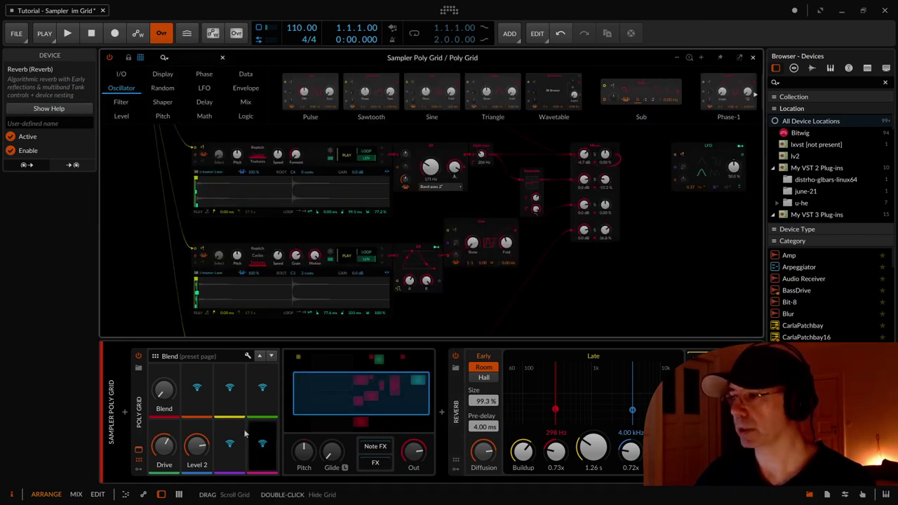
{"action": "left_click", "coordinate": [161, 494]}
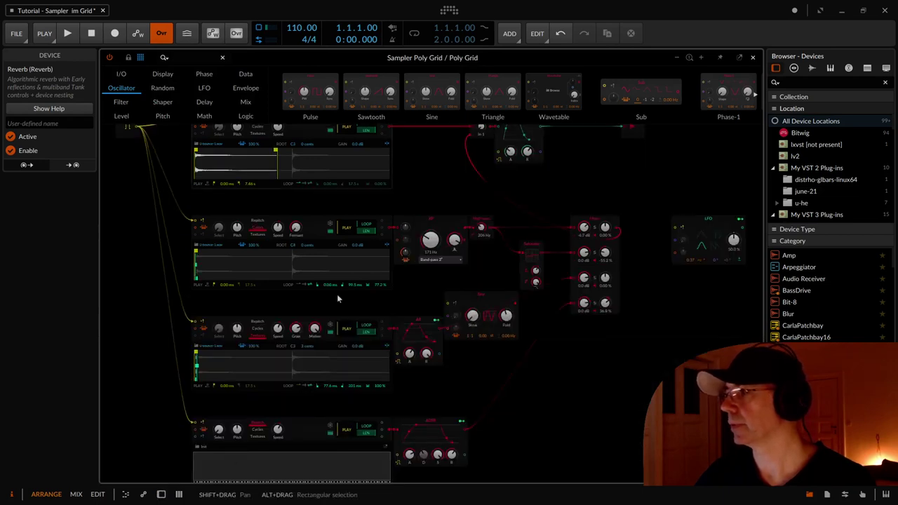
{"action": "left_click", "coordinate": [11, 494]}
{"action": "left_click_drag", "start_coordinate": [544, 400], "coordinate": [537, 421]}
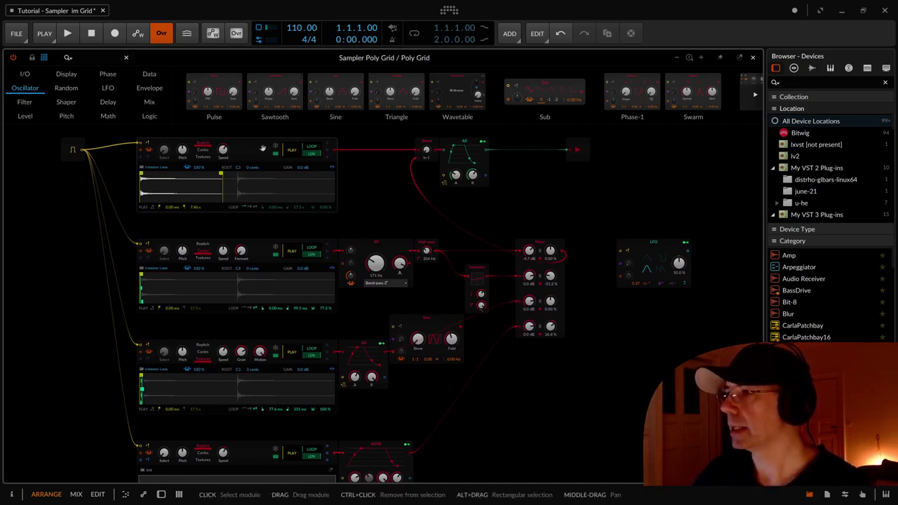
Step: Examine the signal path from the first Sampler, set to Repitch, through Blend and the AR envelope to the audio output
{"action": "left_click", "coordinate": [247, 145]}
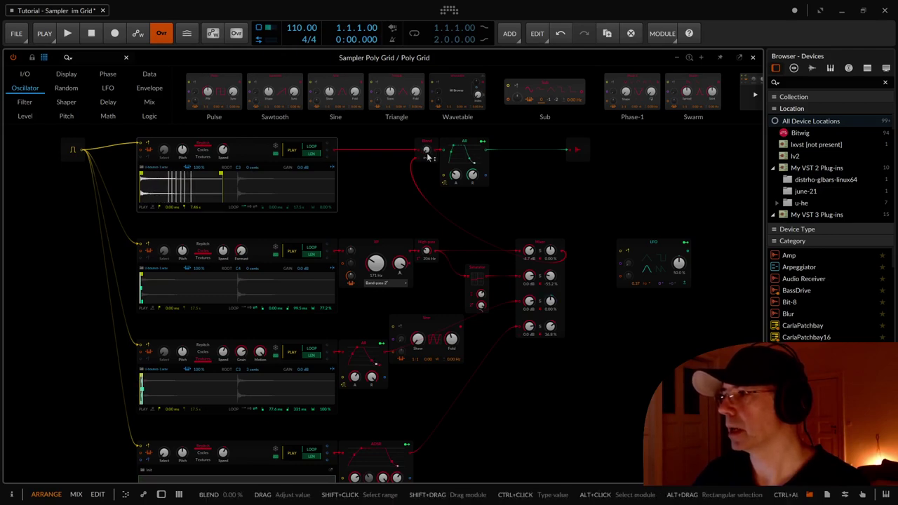
{"action": "key", "text": "ctrl+plus"}
{"action": "key", "text": "ctrl+plus"}
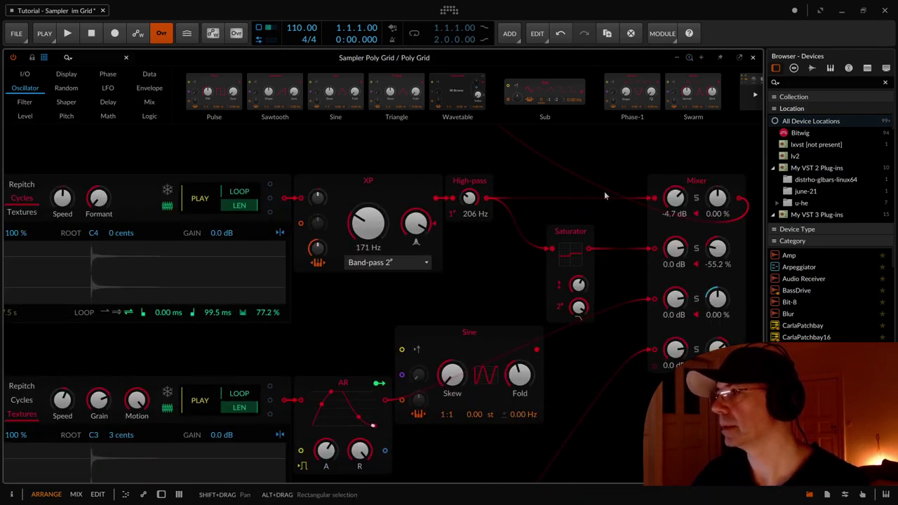
{"action": "left_click_drag", "start_coordinate": [577, 173], "coordinate": [470, 400]}
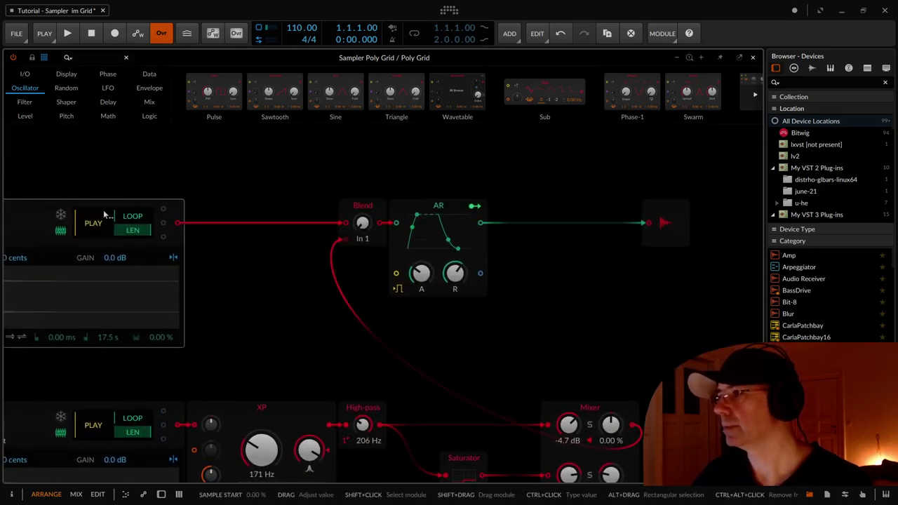
{"action": "left_click_drag", "start_coordinate": [118, 157], "coordinate": [306, 153]}
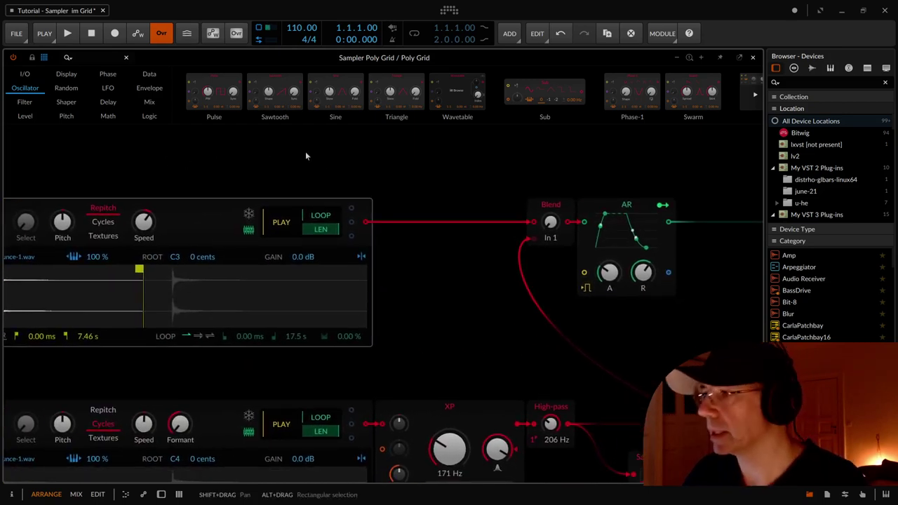
{"action": "left_click_drag", "start_coordinate": [374, 184], "coordinate": [215, 184]}
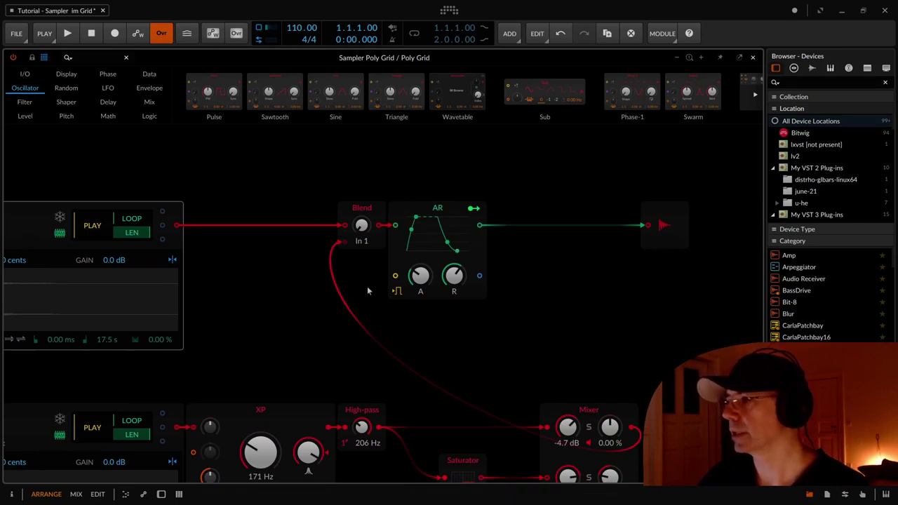
{"action": "left_click_drag", "start_coordinate": [248, 312], "coordinate": [493, 187]}
{"action": "left_click_drag", "start_coordinate": [178, 259], "coordinate": [48, 392]}
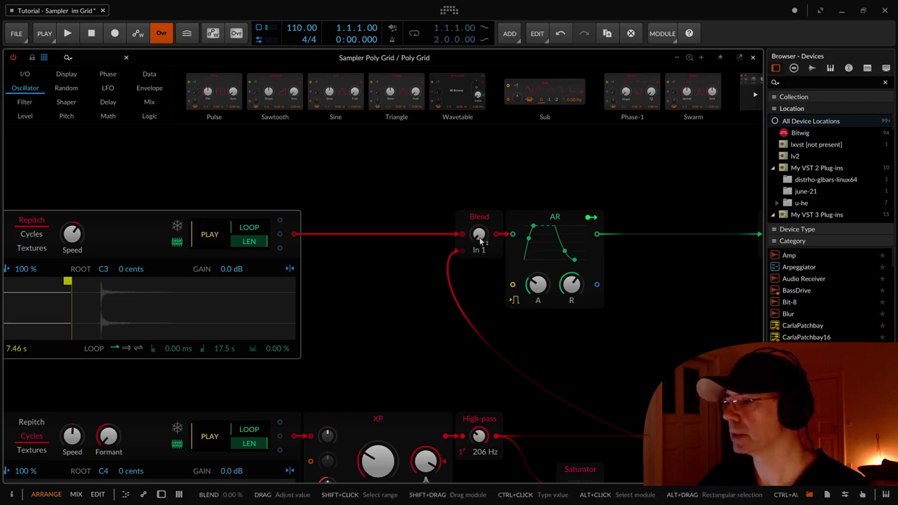
Step: Set the Blend module fully to In 2 (100 %) so only the Mixer's signal reaches the AR envelope
{"action": "left_click_drag", "start_coordinate": [479, 235], "coordinate": [478, 232]}
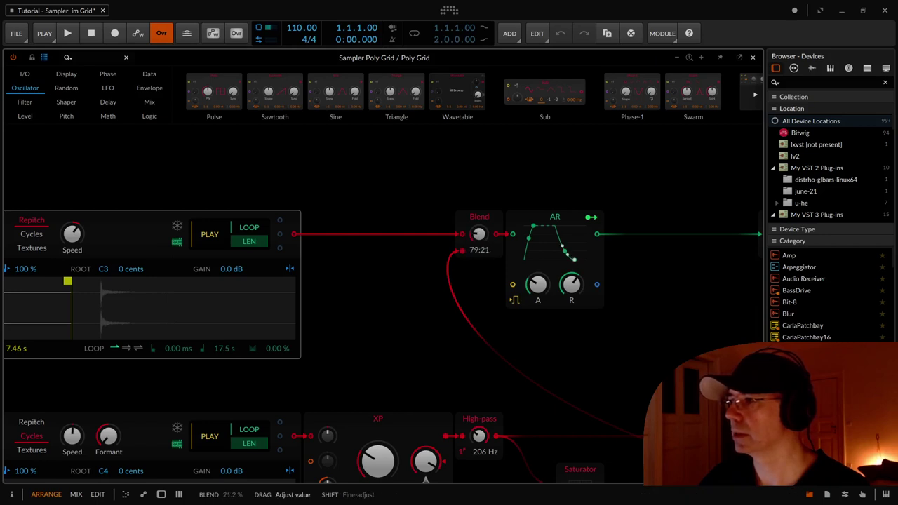
{"action": "left_click_drag", "start_coordinate": [478, 235], "coordinate": [478, 226]}
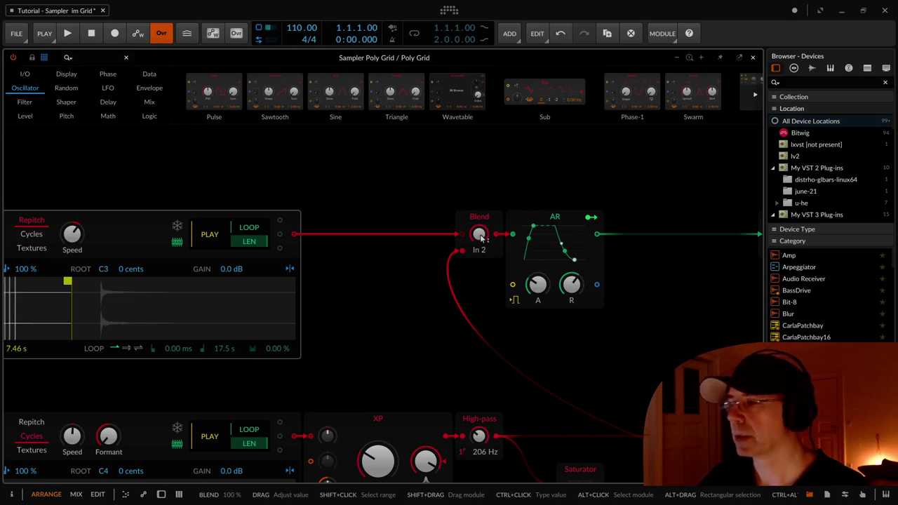
{"action": "mouse_move", "coordinate": [481, 239]}
{"action": "left_mouse_down"}
{"action": "mouse_move", "coordinate": [481, 271]}
{"action": "mouse_move", "coordinate": [487, 240]}
{"action": "left_mouse_up"}
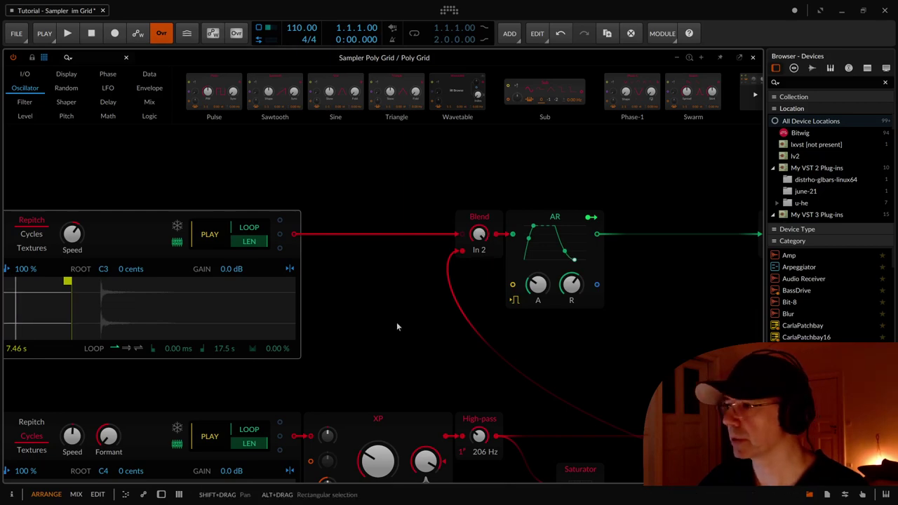
Step: Hide the browser to widen the Grid editor around the Cycles Sampler, its XP and High-pass filters and the Mixer
{"action": "left_click_drag", "start_coordinate": [354, 339], "coordinate": [488, 128]}
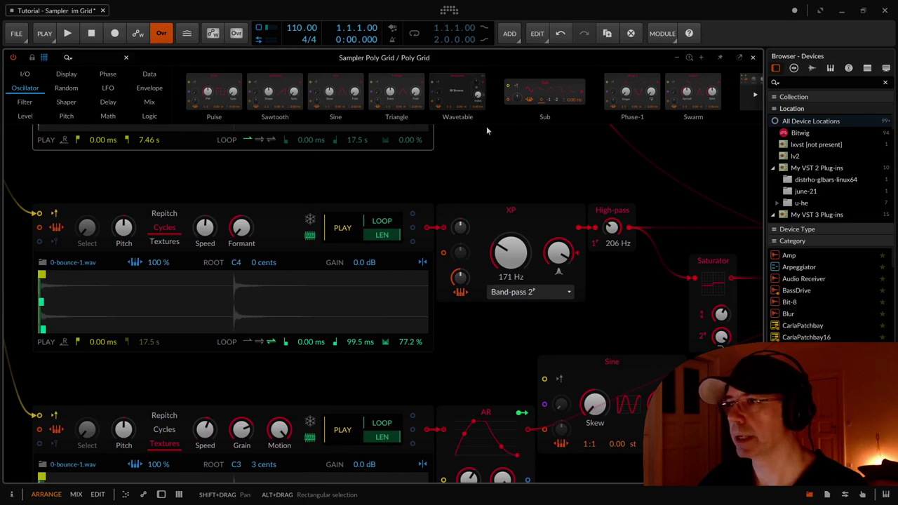
{"action": "left_click", "coordinate": [811, 496]}
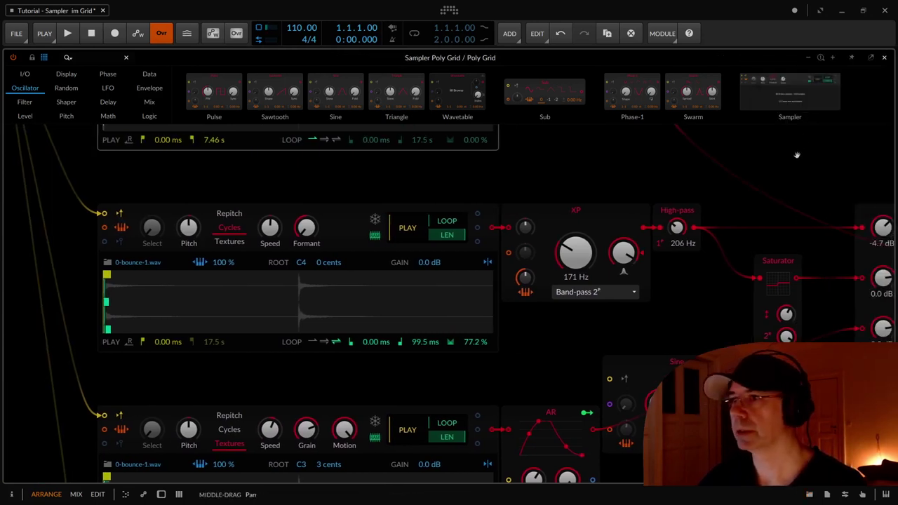
{"action": "left_click_drag", "start_coordinate": [797, 155], "coordinate": [746, 135]}
{"action": "left_click_drag", "start_coordinate": [733, 130], "coordinate": [720, 128]}
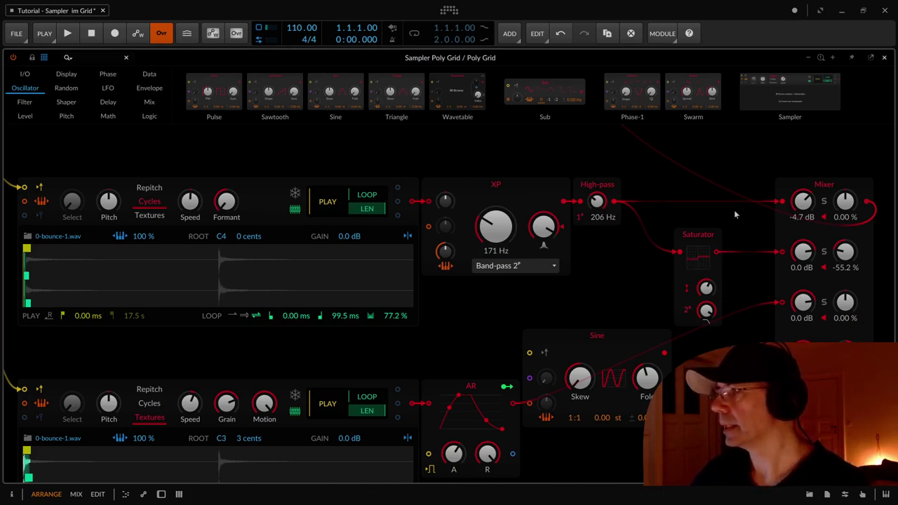
Step: Solo the Mixer's first channel and enlarge the Cycles Sampler's waveform around its 99.5 ms loop region
{"action": "left_click", "coordinate": [825, 203]}
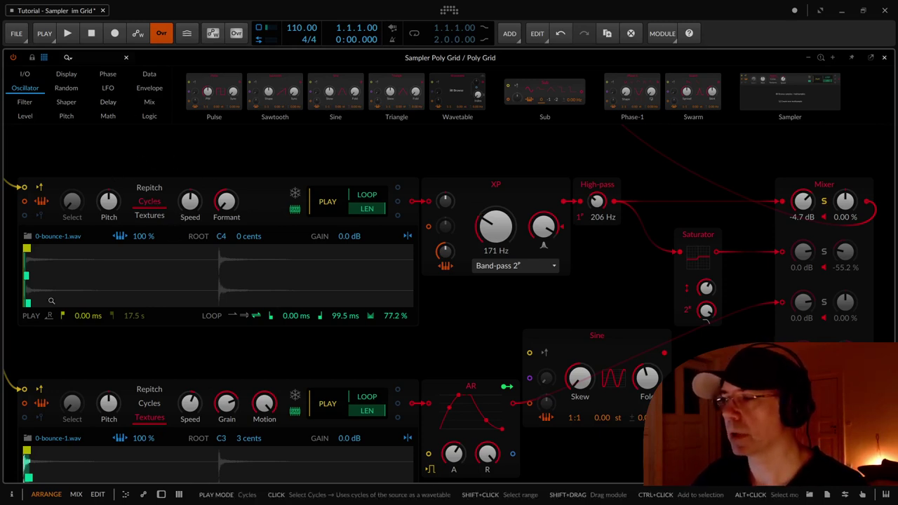
{"action": "left_click_drag", "start_coordinate": [40, 278], "coordinate": [106, 284]}
{"action": "left_click_drag", "start_coordinate": [27, 270], "coordinate": [275, 276]}
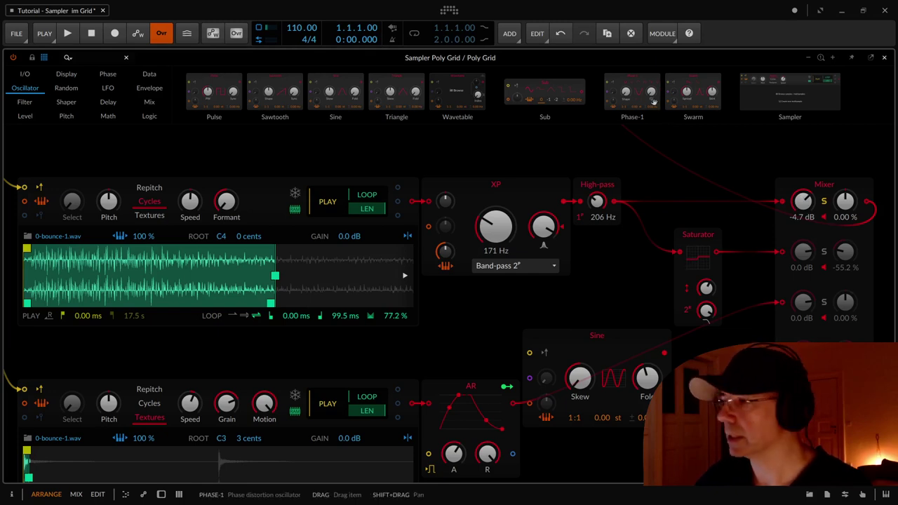
Step: Solo the Mixer's second channel as well and adjust the Saturator's drive and low-pass cutoff
{"action": "left_click", "coordinate": [824, 251]}
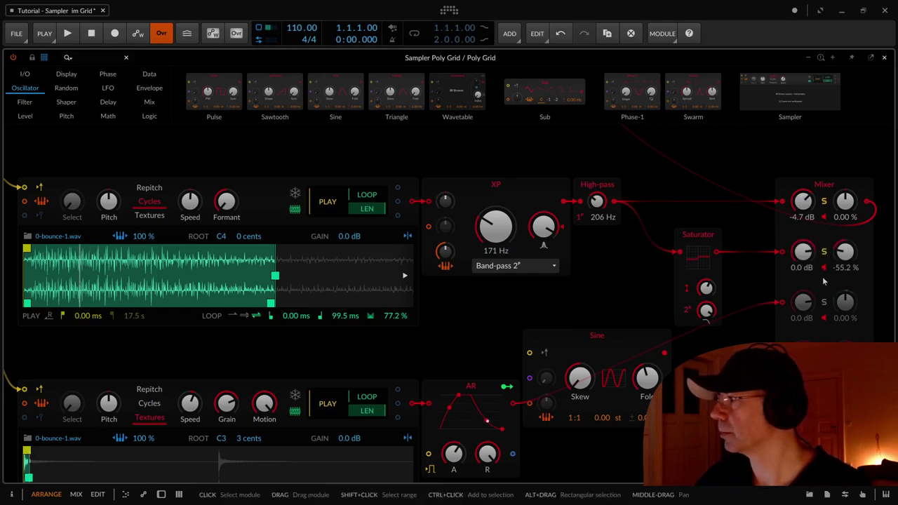
{"action": "mouse_move", "coordinate": [706, 287]}
{"action": "mouse_move", "coordinate": [706, 288]}
{"action": "left_mouse_down"}
{"action": "mouse_move", "coordinate": [706, 324]}
{"action": "mouse_move", "coordinate": [706, 277]}
{"action": "left_mouse_up"}
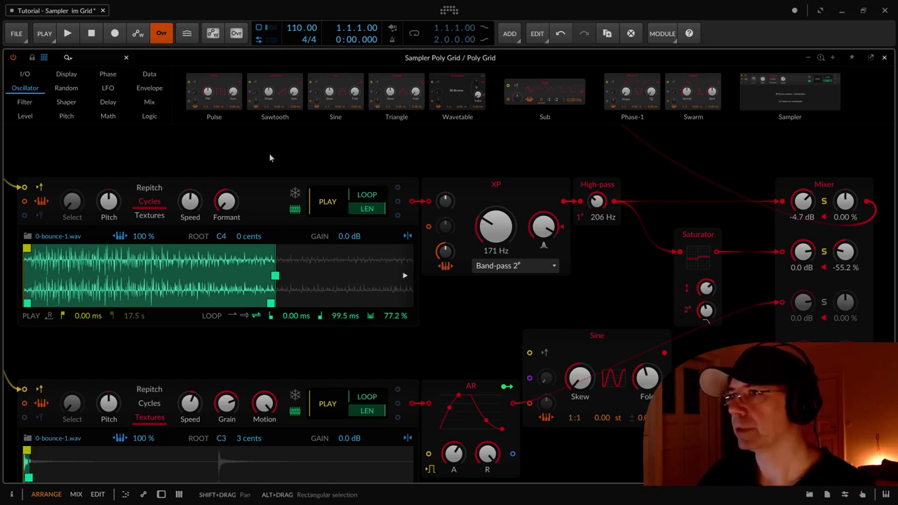
Step: Close the Grid editor and show the Sampler device on the Sampler track
{"action": "left_click", "coordinate": [884, 58]}
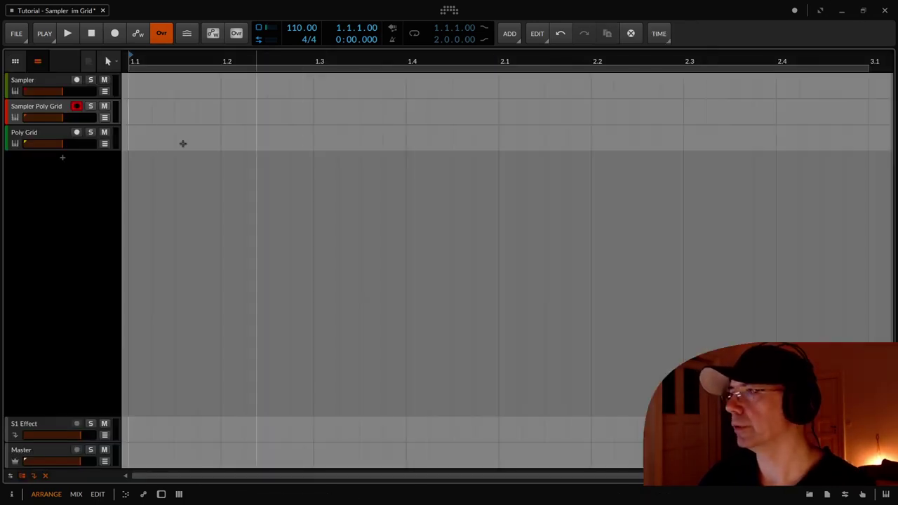
{"action": "left_click", "coordinate": [42, 90]}
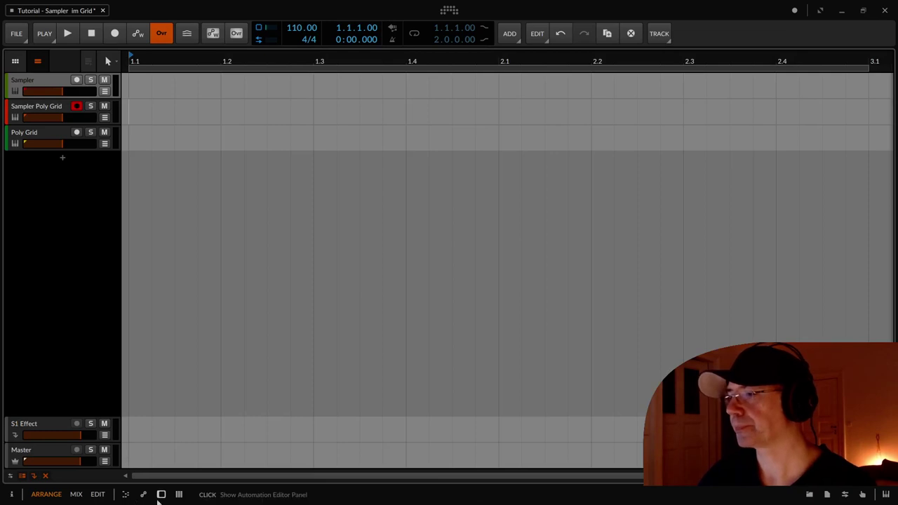
{"action": "left_click", "coordinate": [160, 495]}
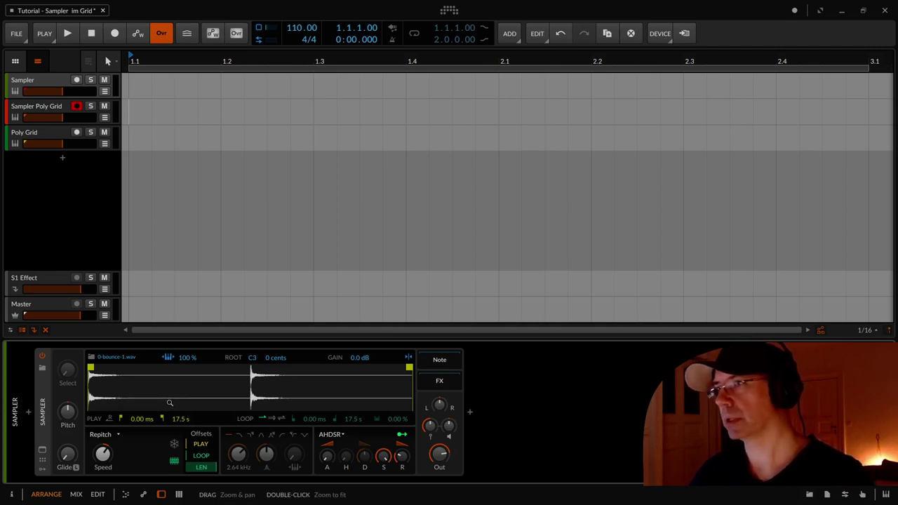
Step: Reopen the Grid editor of the Sampler Poly Grid track and hide the device panel to enlarge the patch view
{"action": "left_click", "coordinate": [45, 109]}
{"action": "left_click", "coordinate": [266, 390]}
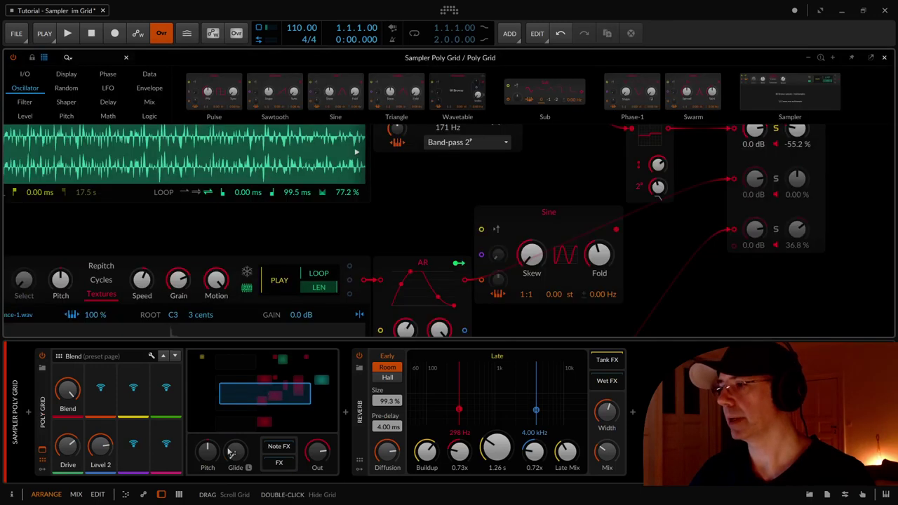
{"action": "left_click", "coordinate": [161, 495]}
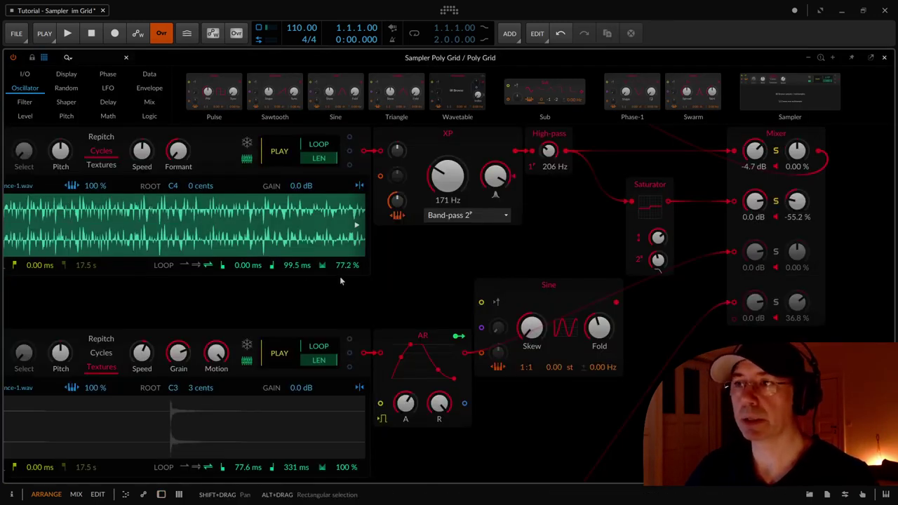
{"action": "left_click_drag", "start_coordinate": [405, 265], "coordinate": [417, 286]}
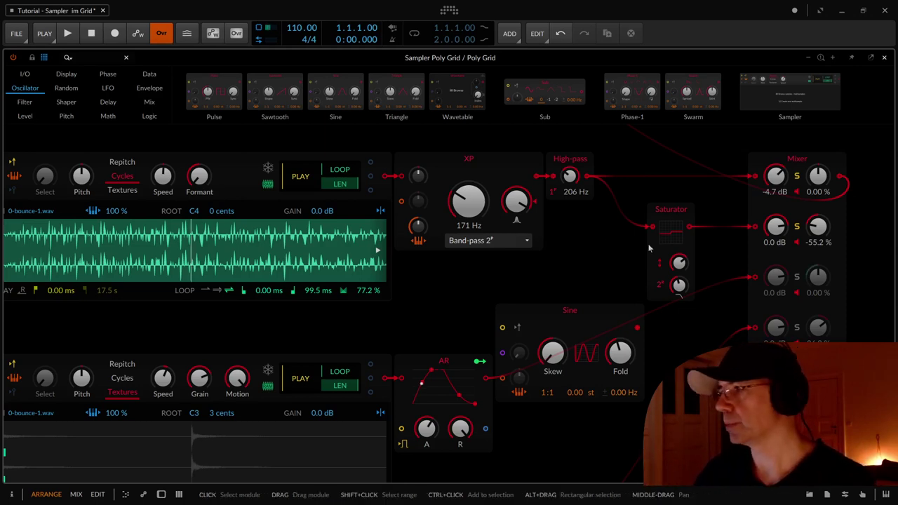
Step: Set the Saturator's low-pass cutoff to 1.52 kHz and the Mixer's second channel level to -0.3 dB
{"action": "left_click_drag", "start_coordinate": [679, 263], "coordinate": [679, 287]}
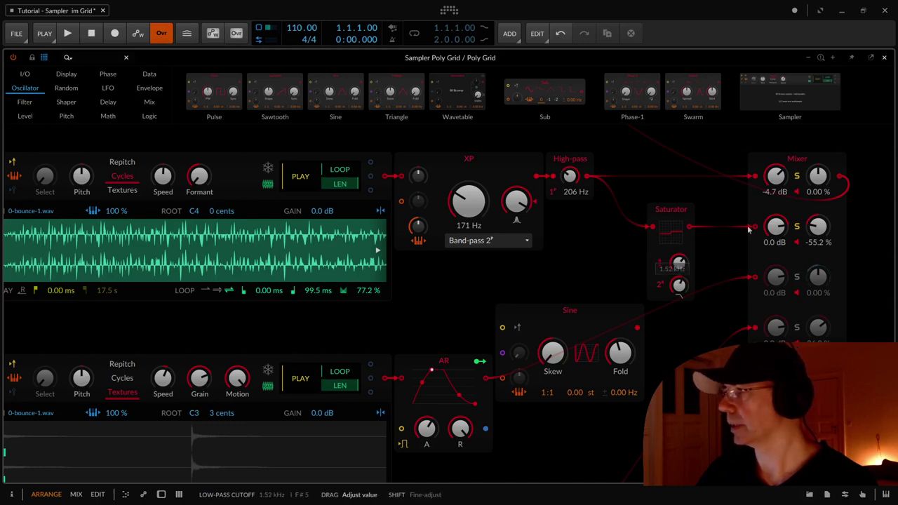
{"action": "mouse_move", "coordinate": [775, 226]}
{"action": "left_mouse_down"}
{"action": "mouse_move", "coordinate": [775, 240]}
{"action": "mouse_move", "coordinate": [776, 226]}
{"action": "left_mouse_up"}
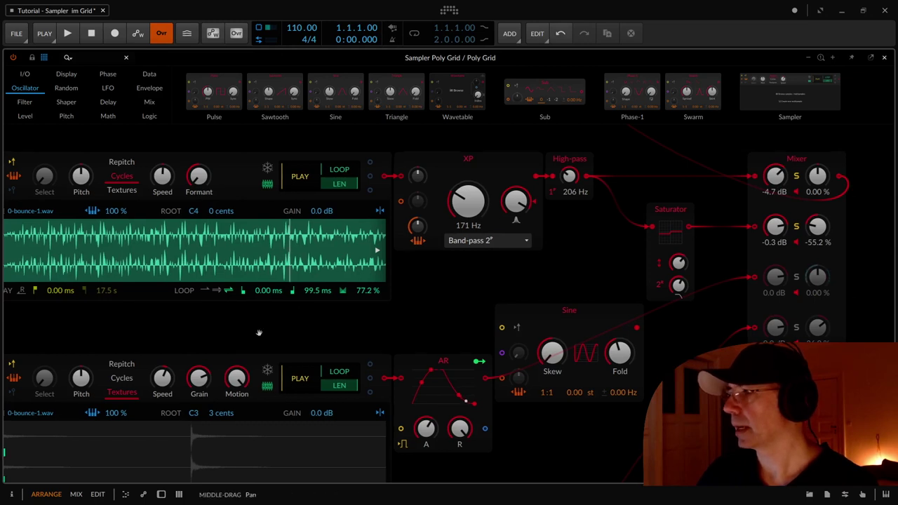
Step: Solo only the Mixer's third channel and zoom the Cycles Sampler's waveform back out to its full length
{"action": "left_click_drag", "start_coordinate": [261, 333], "coordinate": [309, 291]}
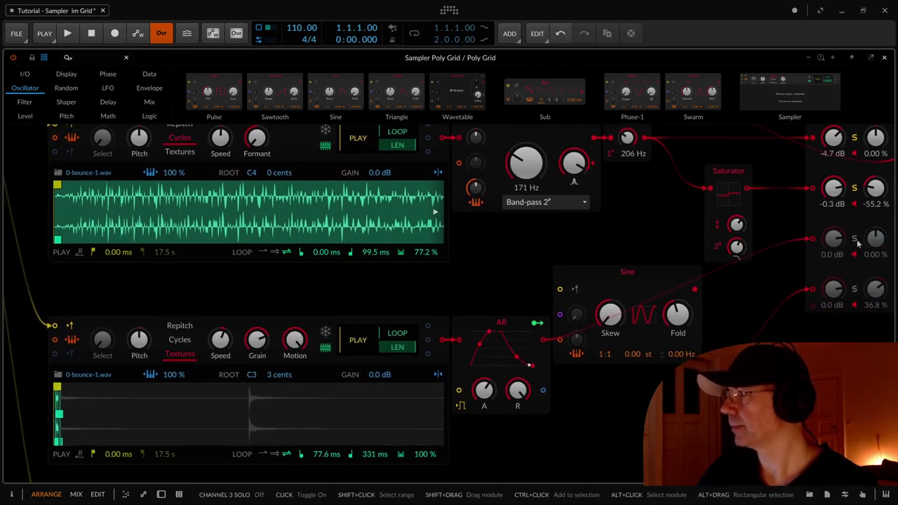
{"action": "left_click", "coordinate": [855, 188]}
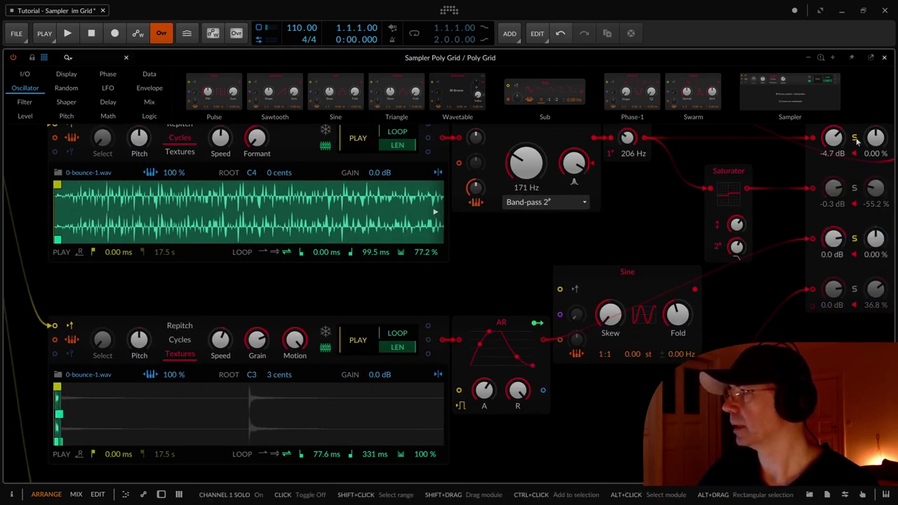
{"action": "left_click", "coordinate": [856, 139]}
{"action": "left_click_drag", "start_coordinate": [173, 296], "coordinate": [182, 257]}
{"action": "left_click_drag", "start_coordinate": [194, 195], "coordinate": [194, 102]}
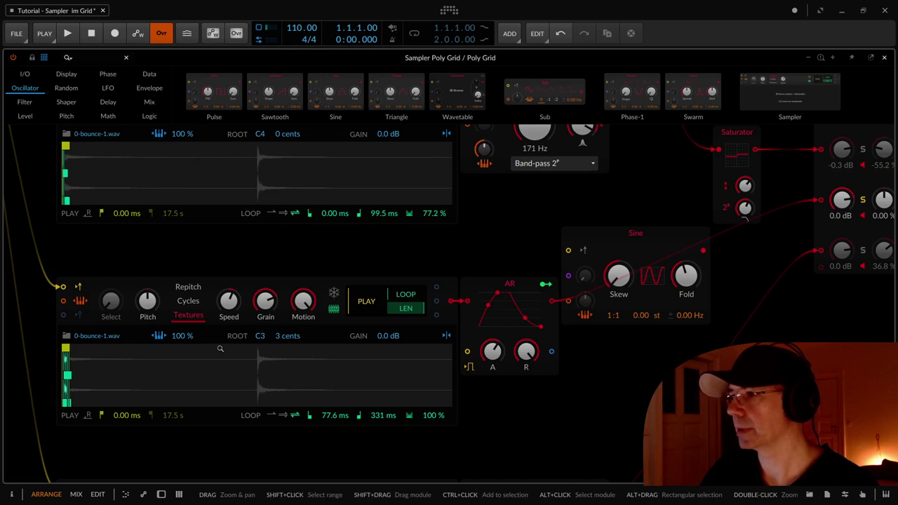
Step: Select the Textures Sampler and enlarge its waveform around the loop region
{"action": "scroll", "coordinate": [207, 243], "scroll_direction": "down", "scroll_amount": 3}
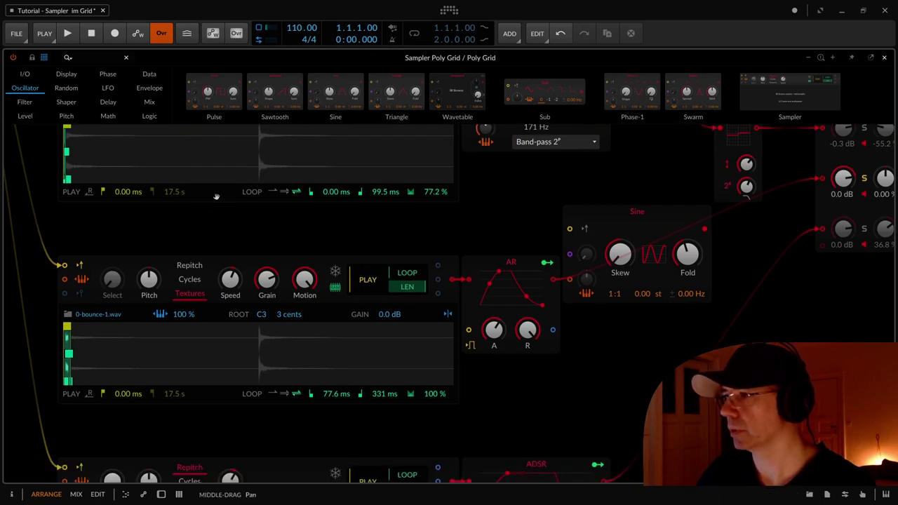
{"action": "left_click_drag", "start_coordinate": [212, 201], "coordinate": [196, 215]}
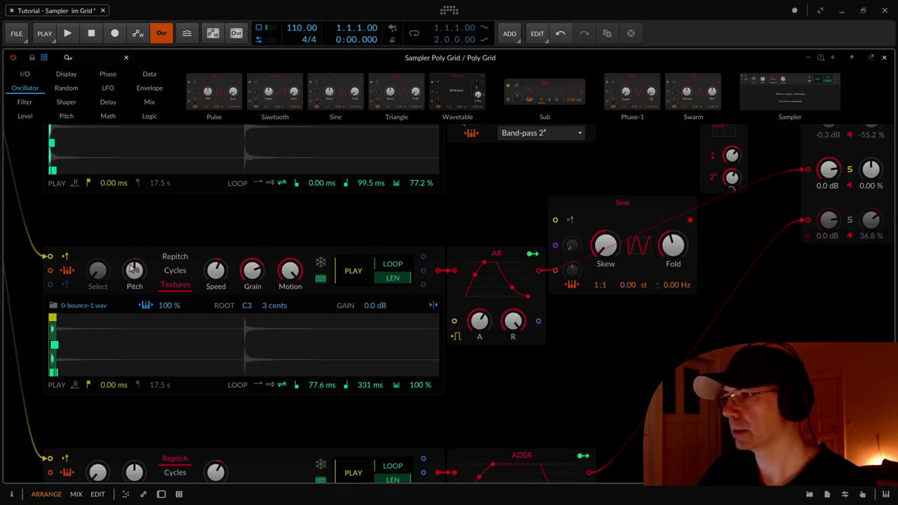
{"action": "left_click", "coordinate": [240, 254]}
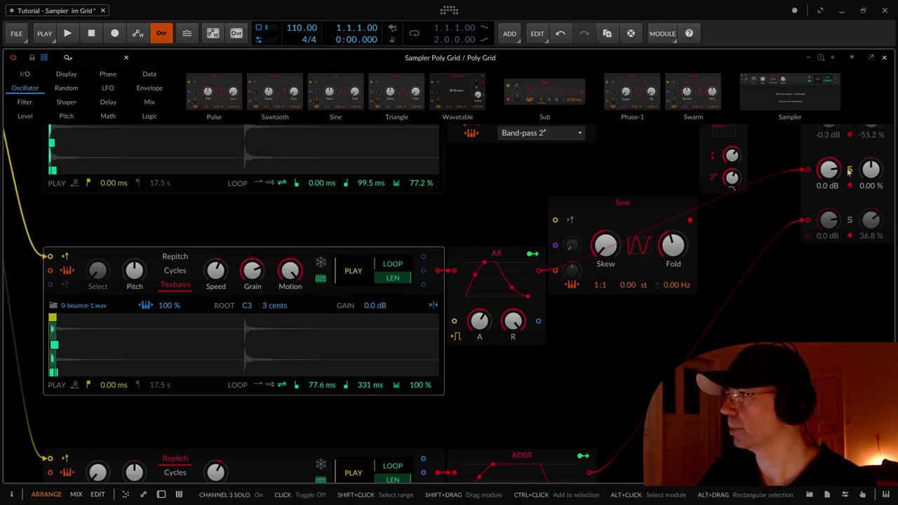
{"action": "left_click", "coordinate": [850, 170]}
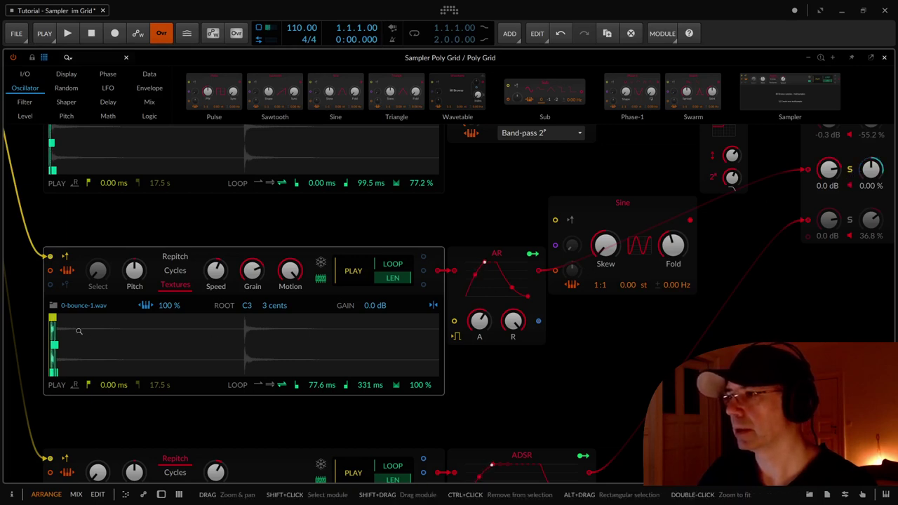
{"action": "left_click_drag", "start_coordinate": [52, 332], "coordinate": [56, 405]}
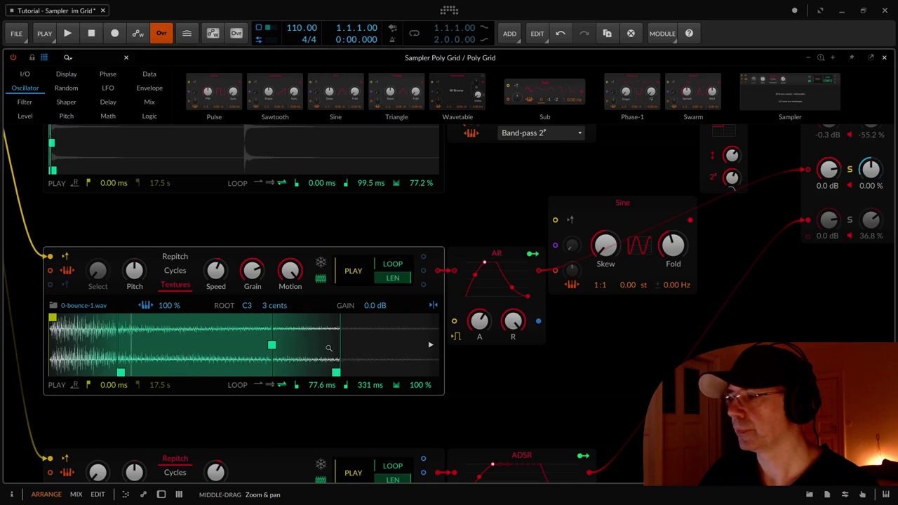
Step: Try different Grain sizes on the Textures Sampler, including 1.94 ms and 11.0 ms, with its Motion turned down
{"action": "left_click_drag", "start_coordinate": [252, 271], "coordinate": [253, 336]}
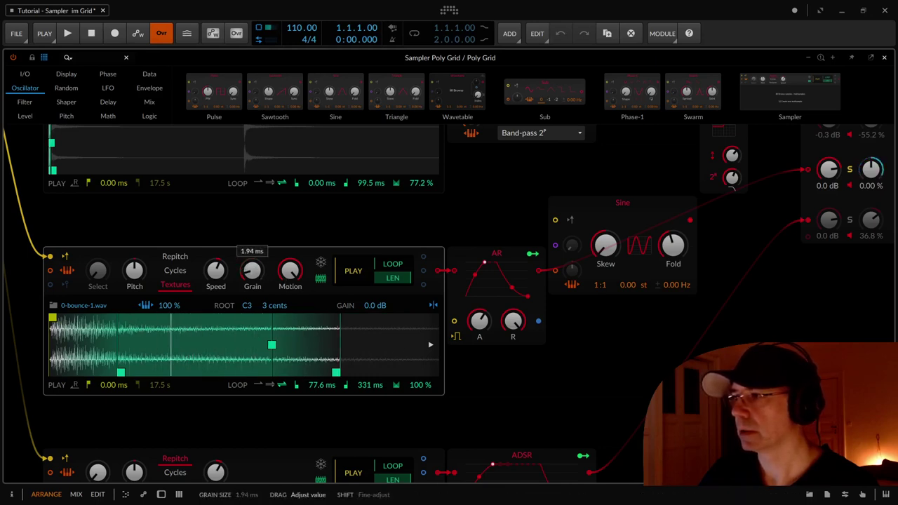
{"action": "left_click_drag", "start_coordinate": [291, 271], "coordinate": [291, 330]}
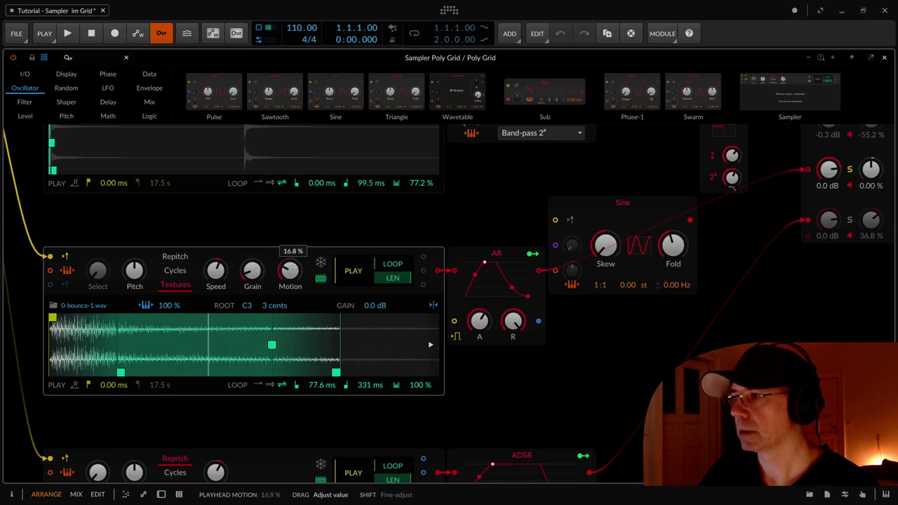
{"action": "left_click_drag", "start_coordinate": [252, 271], "coordinate": [252, 275]}
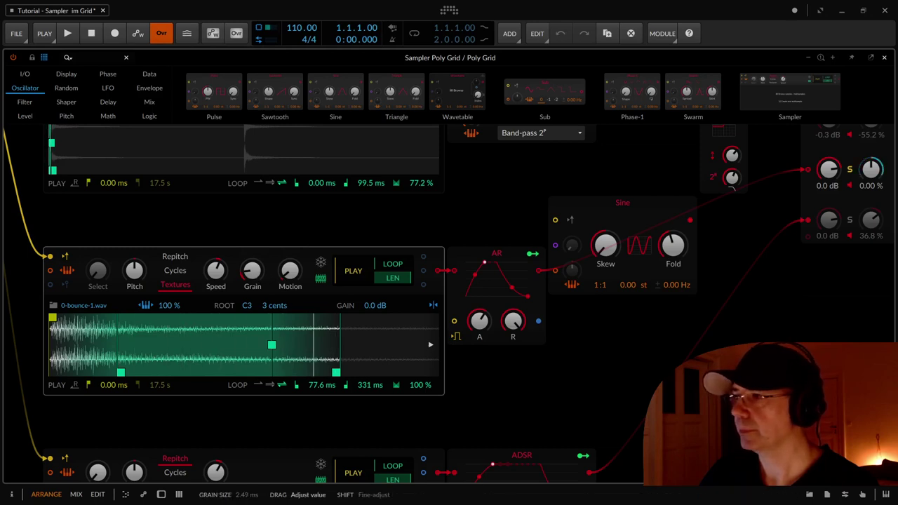
{"action": "left_click_drag", "start_coordinate": [253, 272], "coordinate": [252, 267]}
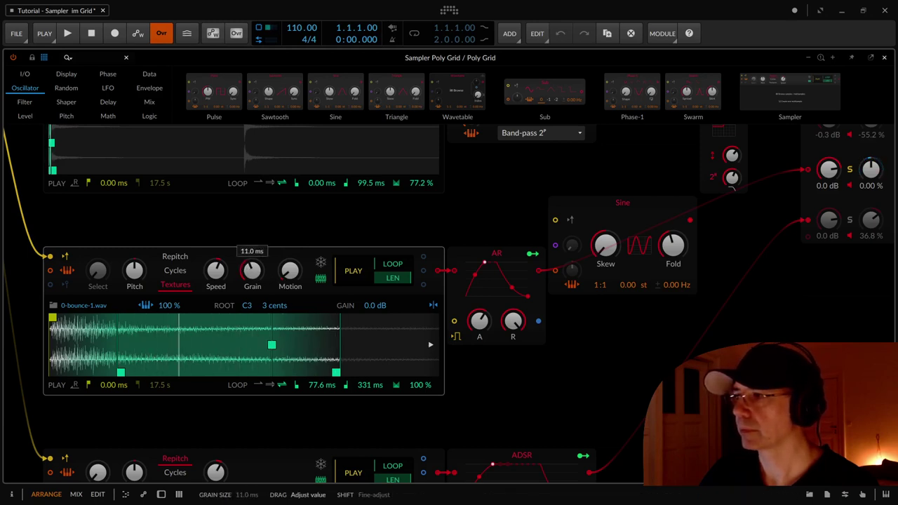
{"action": "left_click_drag", "start_coordinate": [253, 267], "coordinate": [253, 261]}
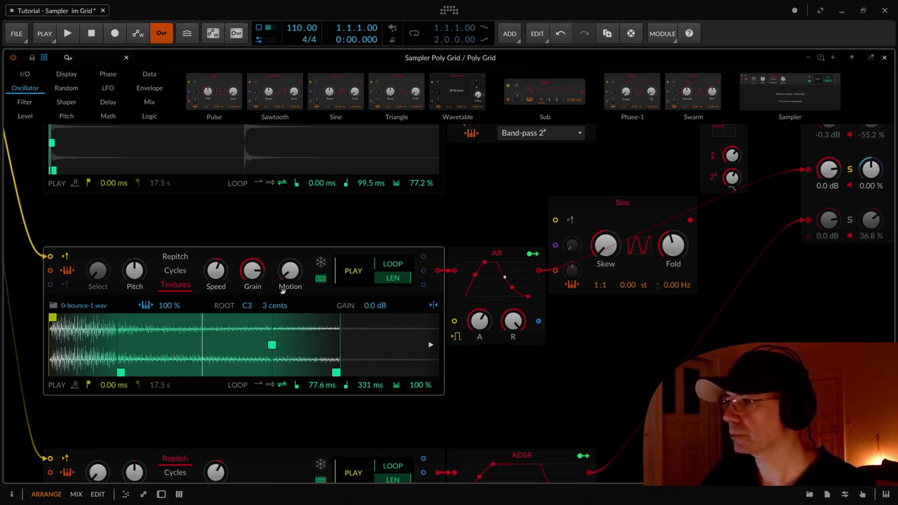
Step: Turn the Textures Sampler's Motion fully up and set a longer Grain size
{"action": "left_click_drag", "start_coordinate": [251, 272], "coordinate": [250, 333]}
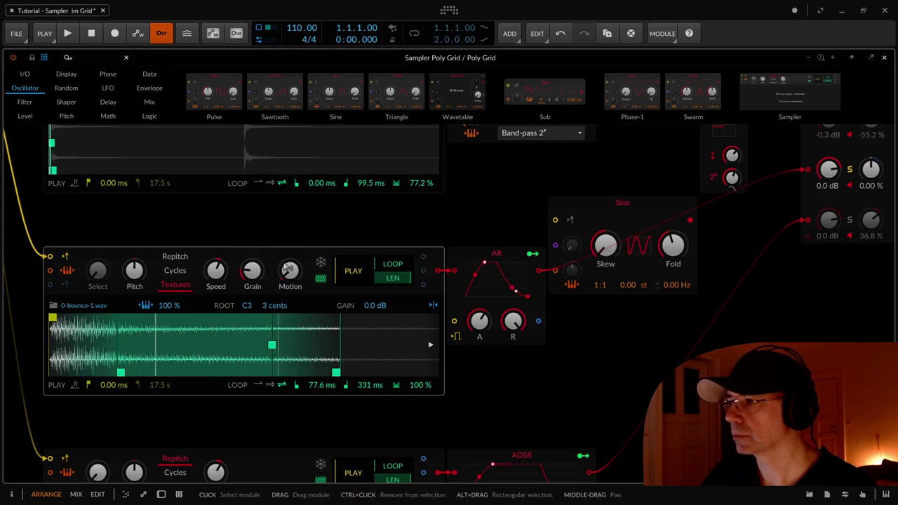
{"action": "left_click_drag", "start_coordinate": [288, 272], "coordinate": [289, 203]}
{"action": "left_click_drag", "start_coordinate": [247, 281], "coordinate": [247, 257]}
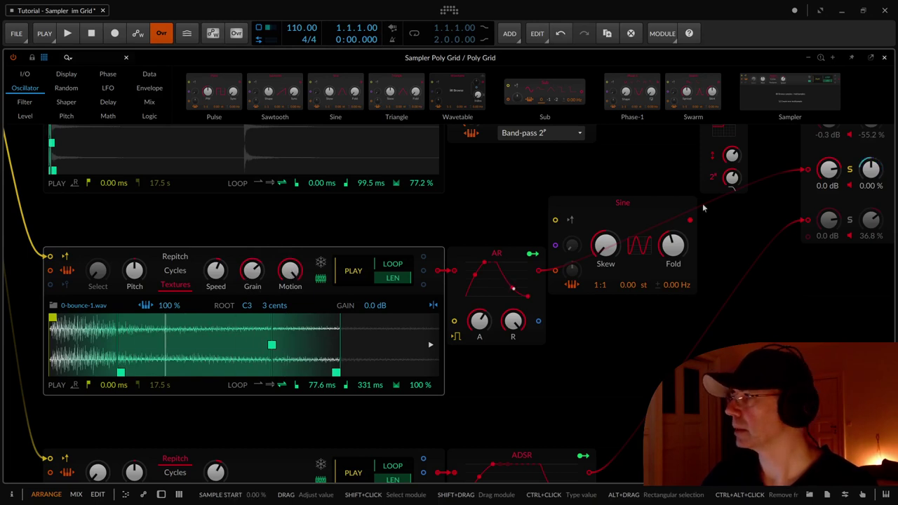
Step: Turn off the solo on the Mixer's third channel and lengthen the attack and release of the fourth Sampler's ADSR
{"action": "left_click", "coordinate": [850, 170]}
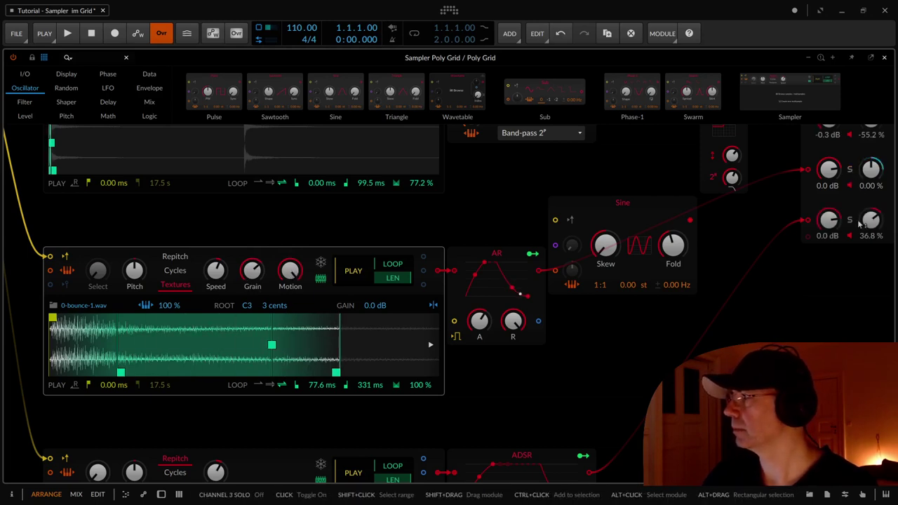
{"action": "left_click_drag", "start_coordinate": [656, 382], "coordinate": [635, 225]}
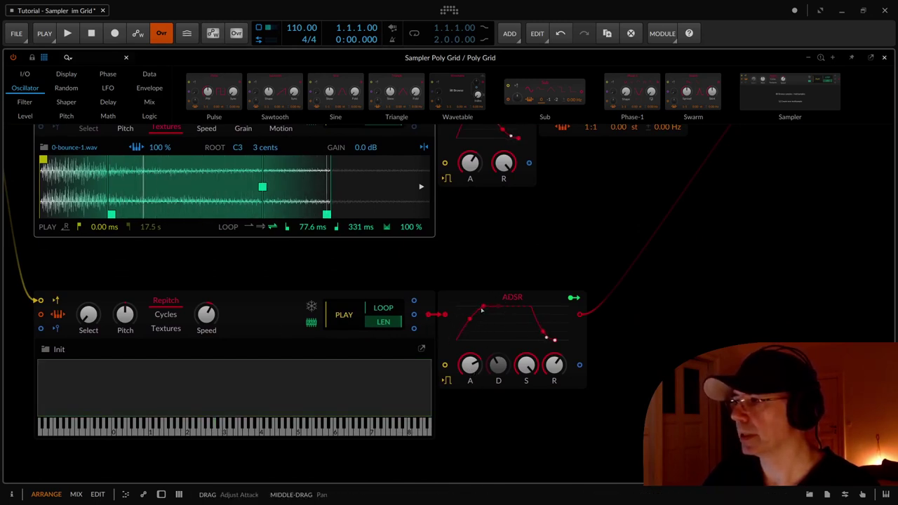
{"action": "left_click_drag", "start_coordinate": [482, 307], "coordinate": [487, 306]}
{"action": "left_click_drag", "start_coordinate": [471, 365], "coordinate": [472, 369]}
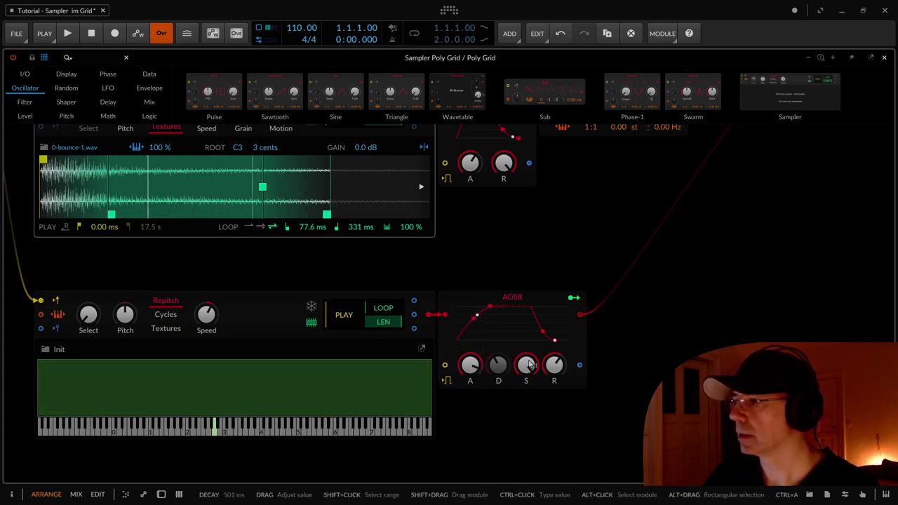
{"action": "left_click_drag", "start_coordinate": [555, 365], "coordinate": [555, 362]}
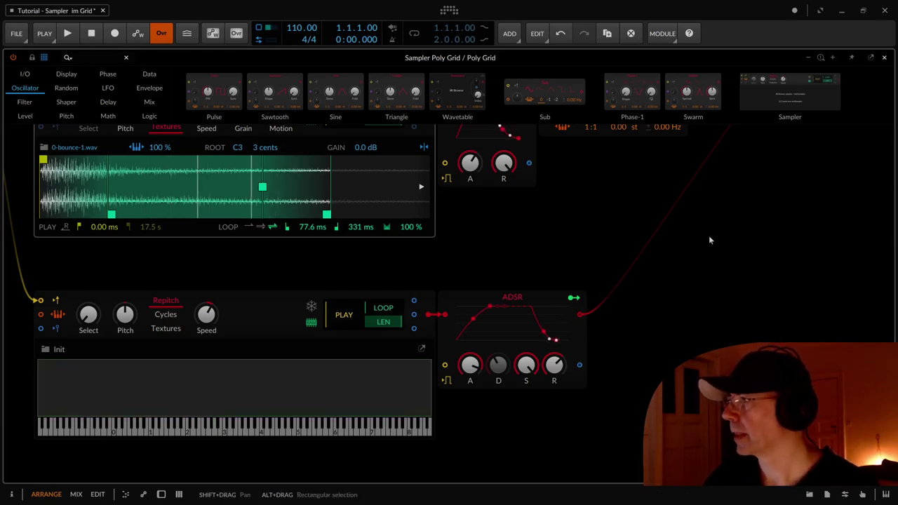
Step: Turn the Blend module to In 1 and raise it to a 91:9 mix of the first Sampler and the Mixer
{"action": "scroll", "coordinate": [709, 235], "scroll_direction": "up", "scroll_amount": 5}
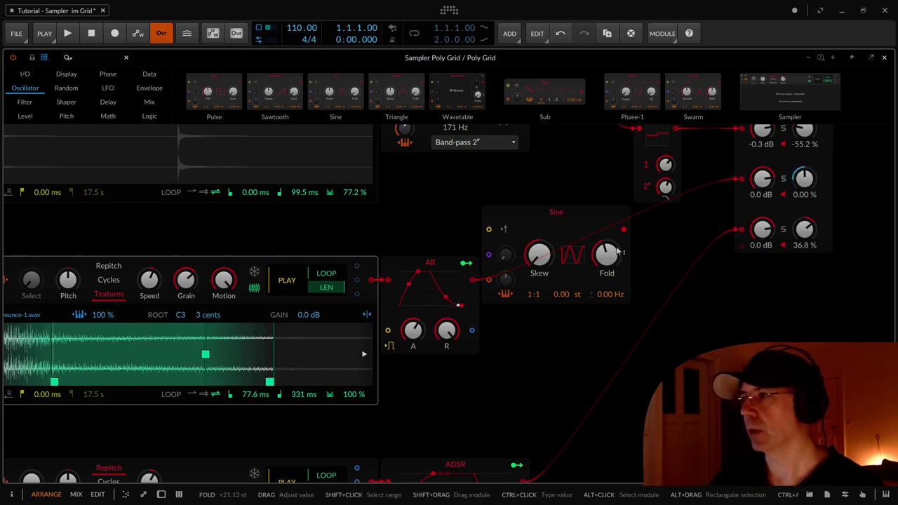
{"action": "left_click_drag", "start_coordinate": [524, 178], "coordinate": [613, 503]}
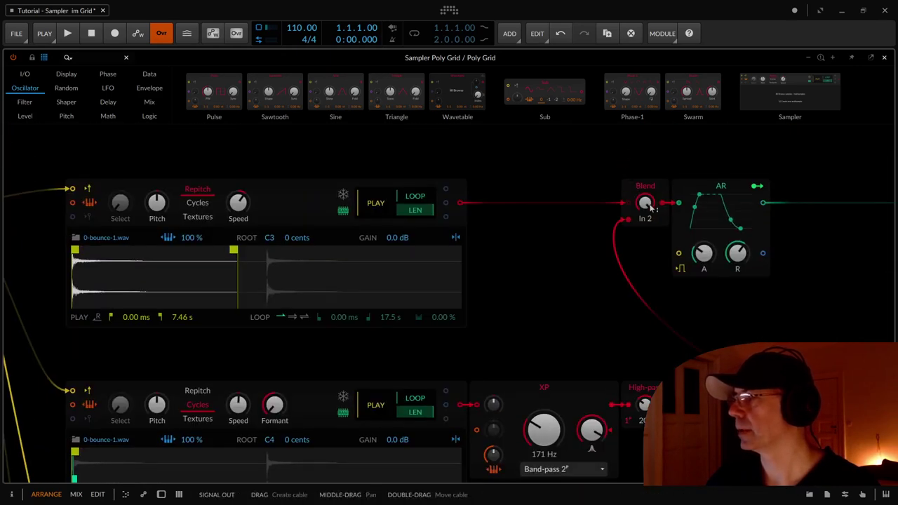
{"action": "left_click_drag", "start_coordinate": [647, 206], "coordinate": [648, 295]}
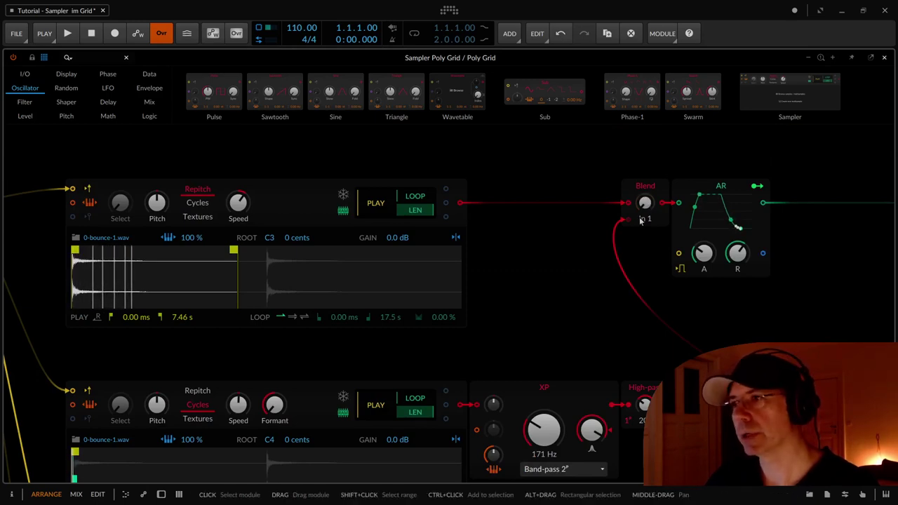
{"action": "left_click_drag", "start_coordinate": [645, 212], "coordinate": [646, 202]}
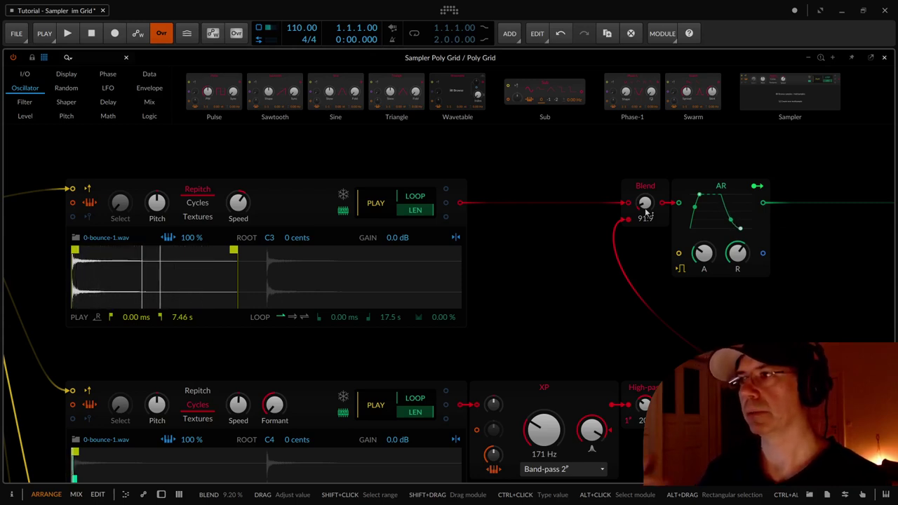
{"action": "left_click_drag", "start_coordinate": [647, 213], "coordinate": [647, 212]}
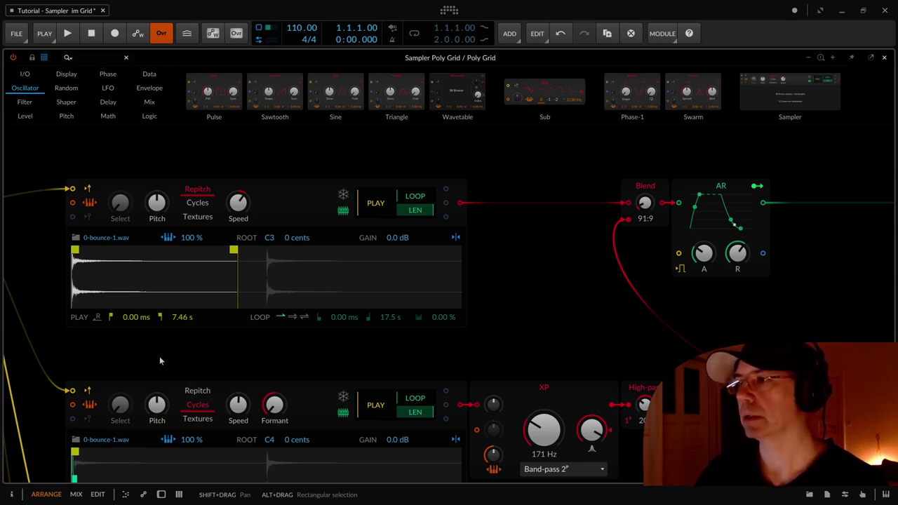
Step: Zoom out to an overview of the patch and shift the Blend further toward the Mixer's signal
{"action": "left_click_drag", "start_coordinate": [155, 356], "coordinate": [153, 140]}
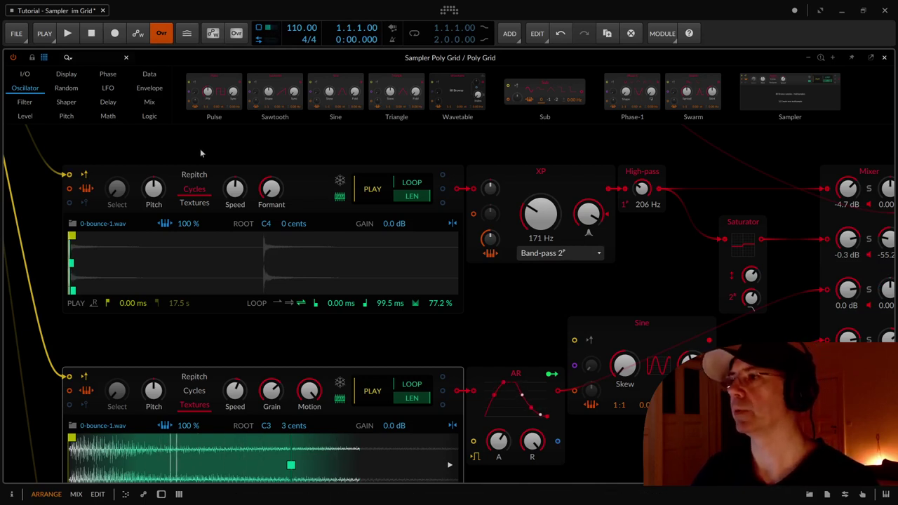
{"action": "left_click_drag", "start_coordinate": [200, 149], "coordinate": [215, 189]}
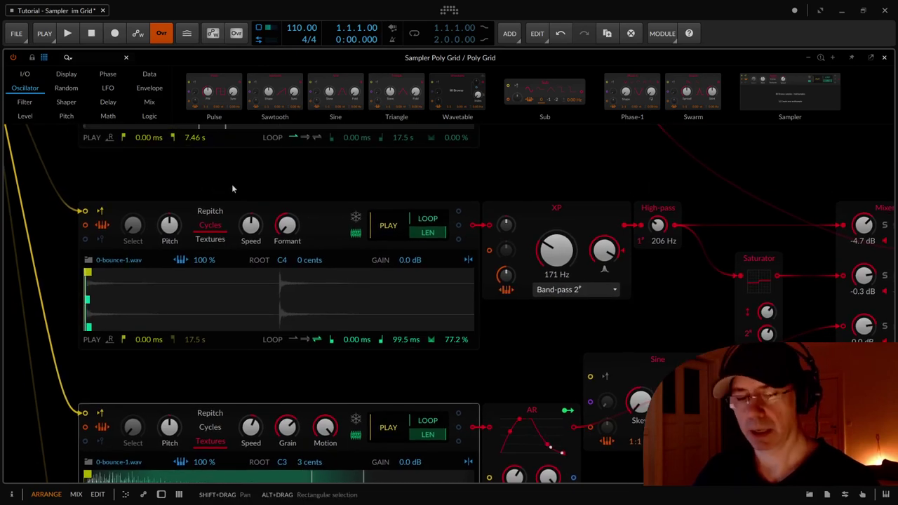
{"action": "double_click", "coordinate": [232, 184]}
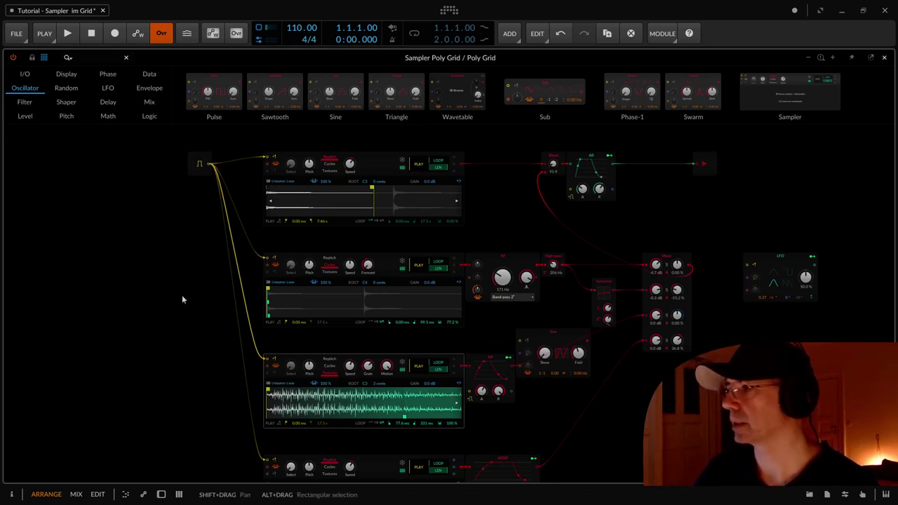
{"action": "left_click_drag", "start_coordinate": [178, 293], "coordinate": [126, 302]}
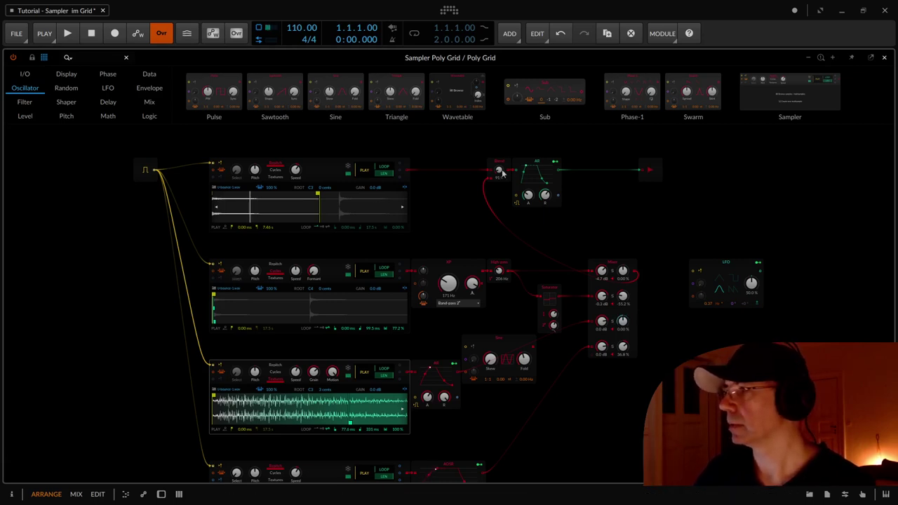
{"action": "left_click_drag", "start_coordinate": [501, 172], "coordinate": [501, 182]}
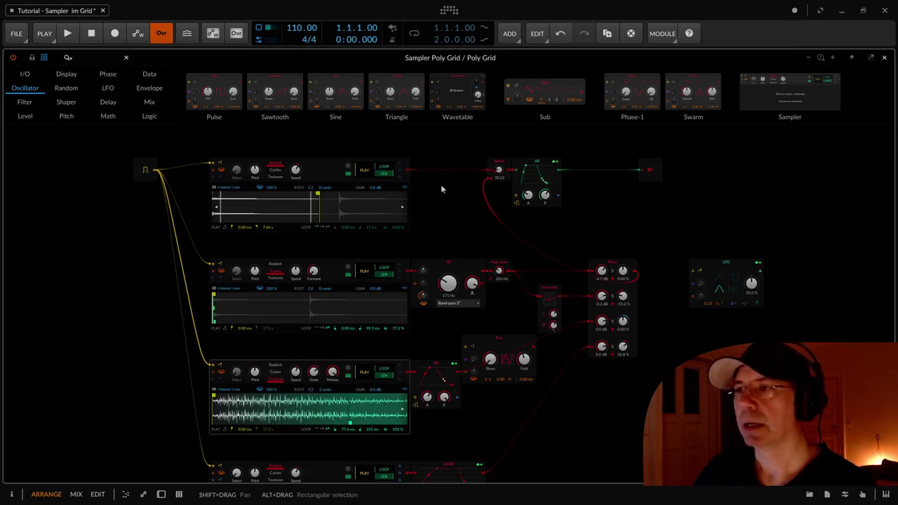